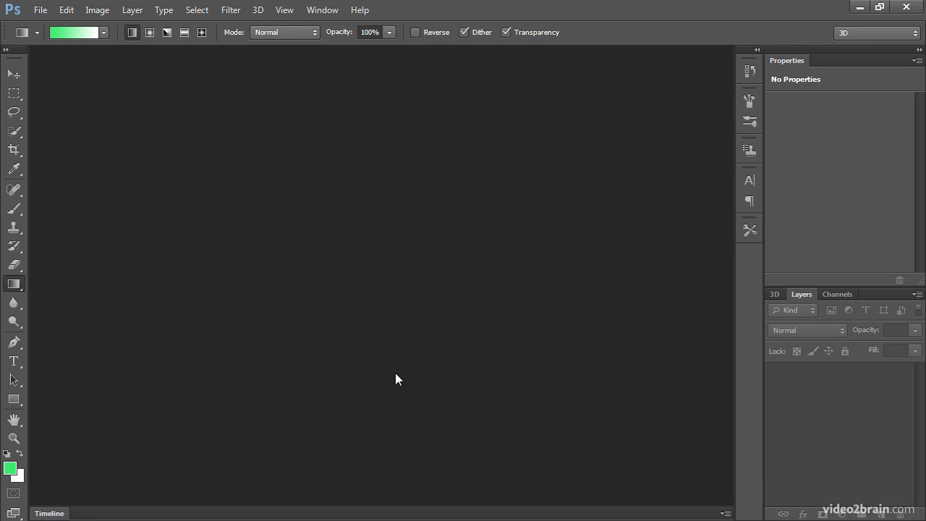
# Step: Start a new document on the Film & Video preset at HDV/HDTV 720p/29.97, 1280×720
pyautogui.click(40, 10)
pyautogui.click(44, 25)
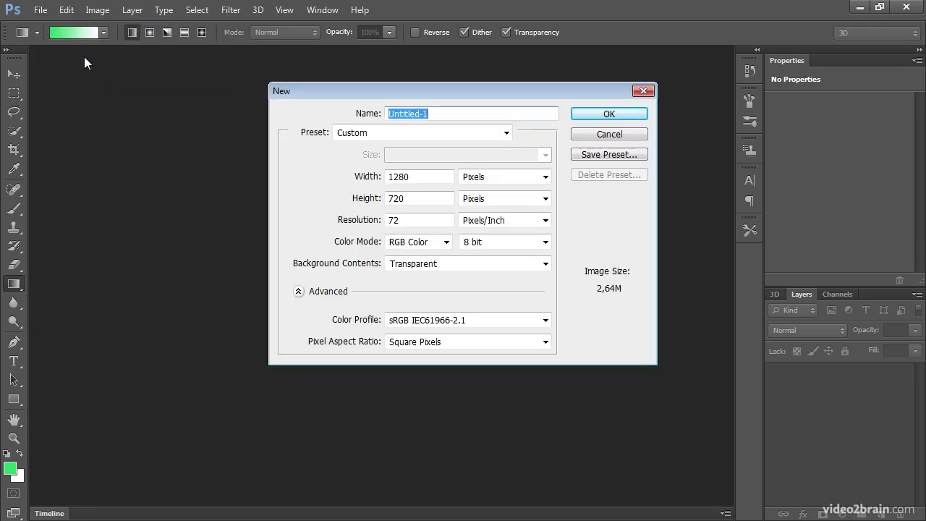
pyautogui.click(507, 133)
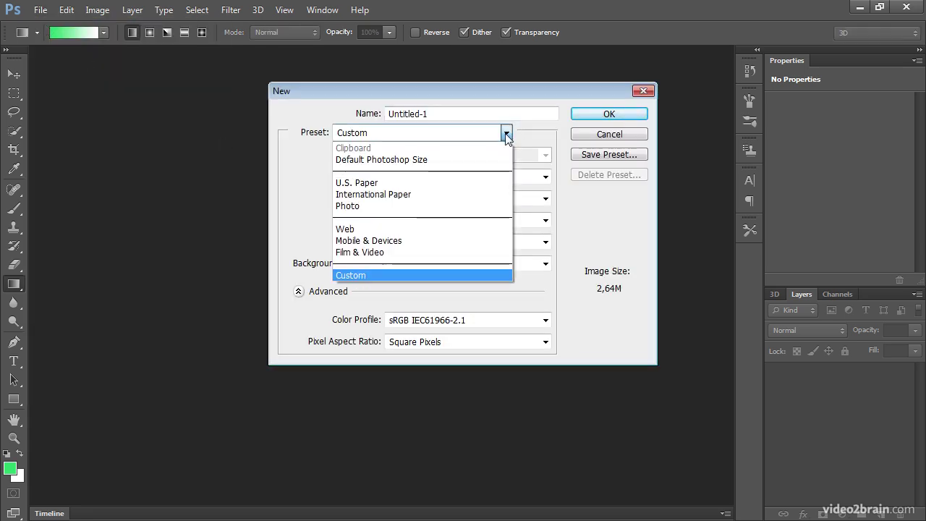
pyautogui.click(412, 253)
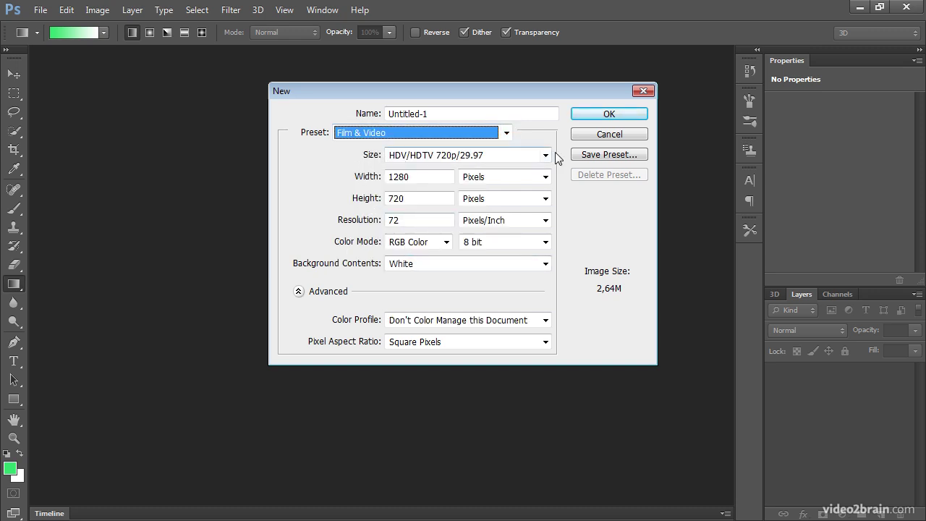
pyautogui.click(545, 155)
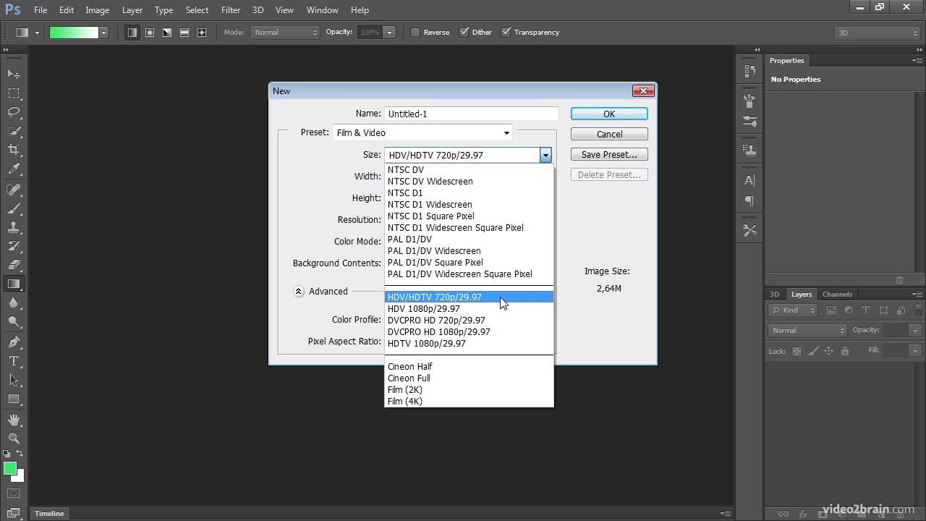
pyautogui.click(504, 302)
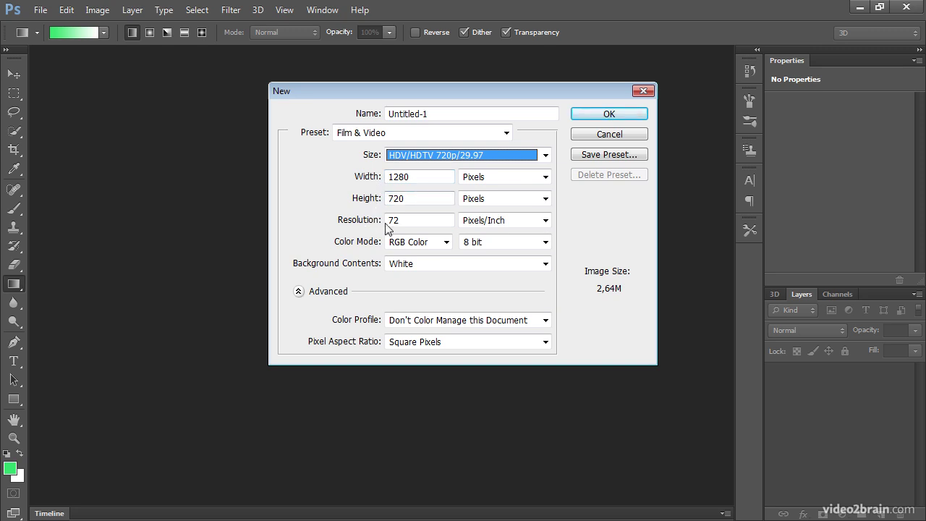
# Step: Keep the colour mode at RGB Color with 8 bit depth
pyautogui.click(425, 245)
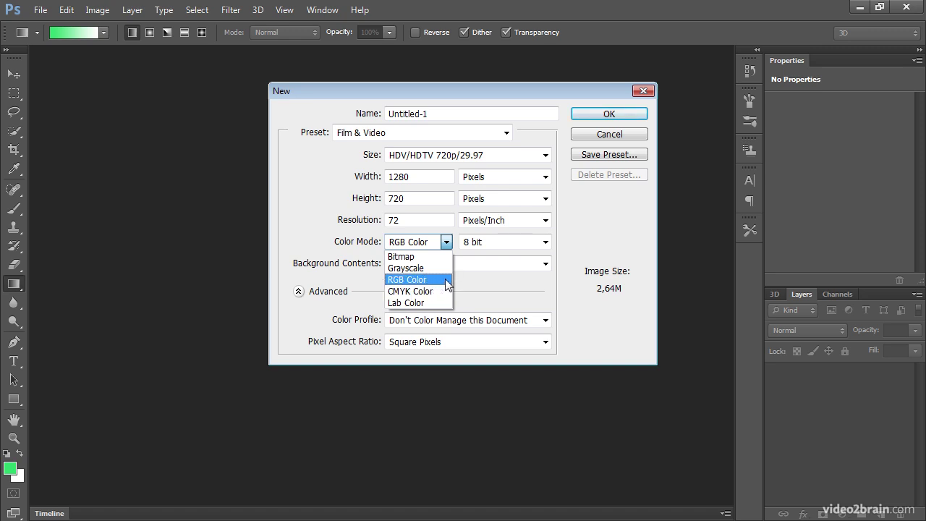
pyautogui.click(500, 278)
pyautogui.click(546, 241)
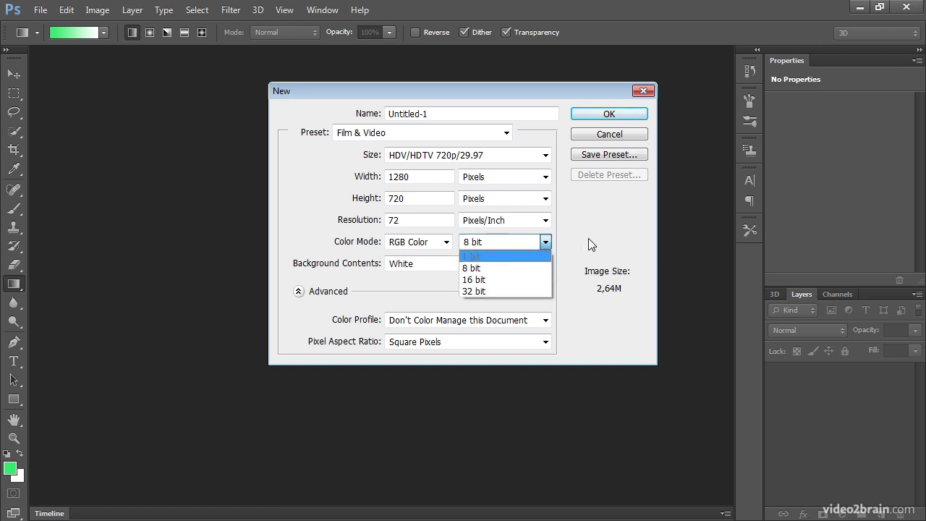
pyautogui.click(533, 269)
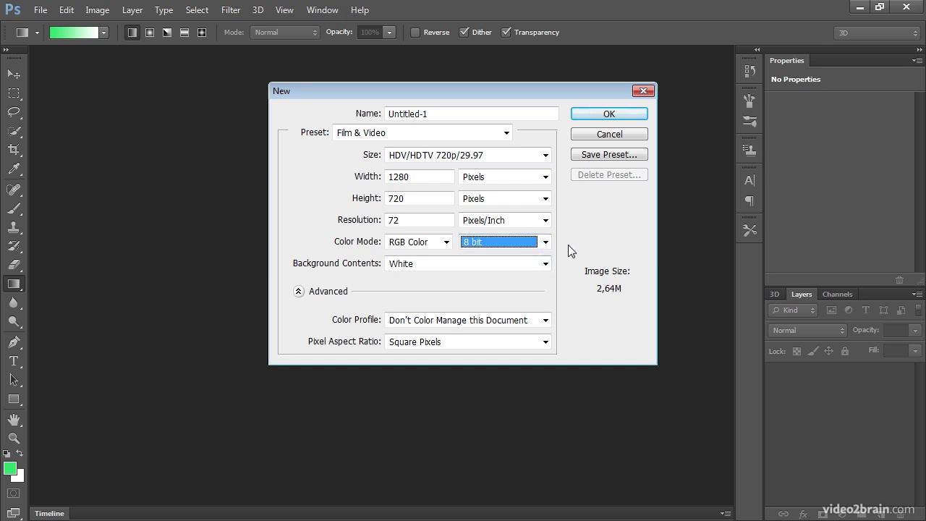
pyautogui.click(546, 241)
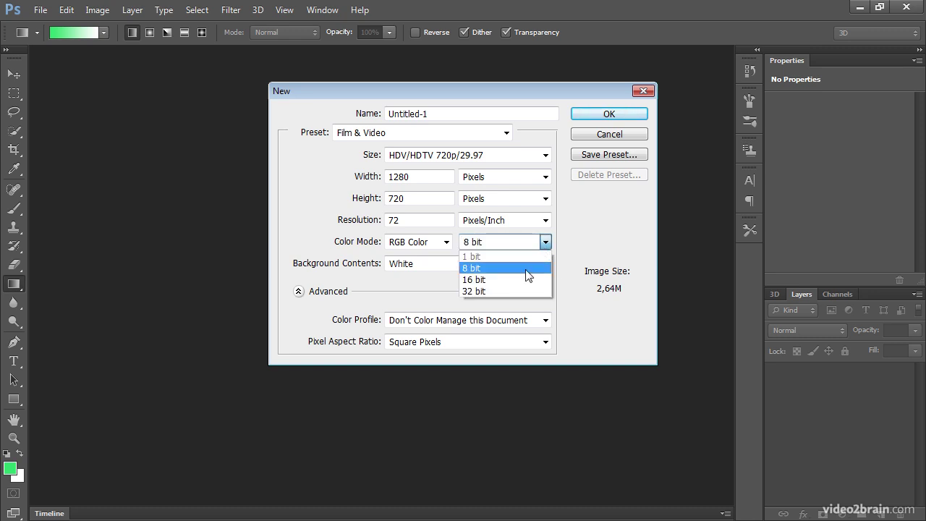
pyautogui.click(567, 254)
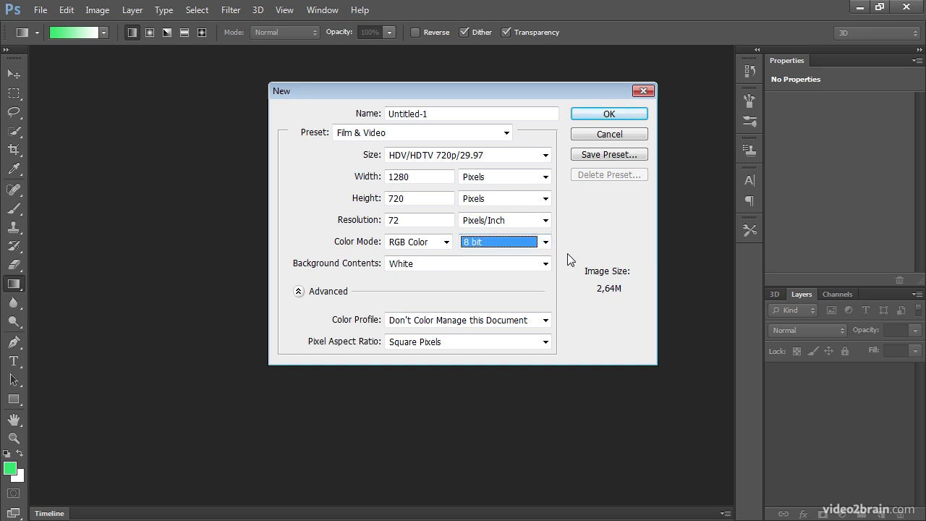
# Step: Set Background Contents to Transparent
pyautogui.click(421, 265)
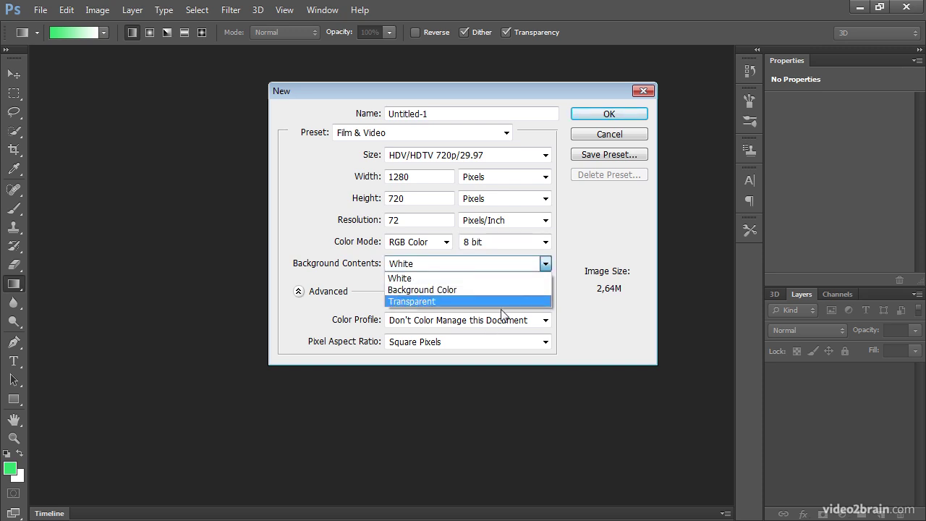
pyautogui.click(539, 290)
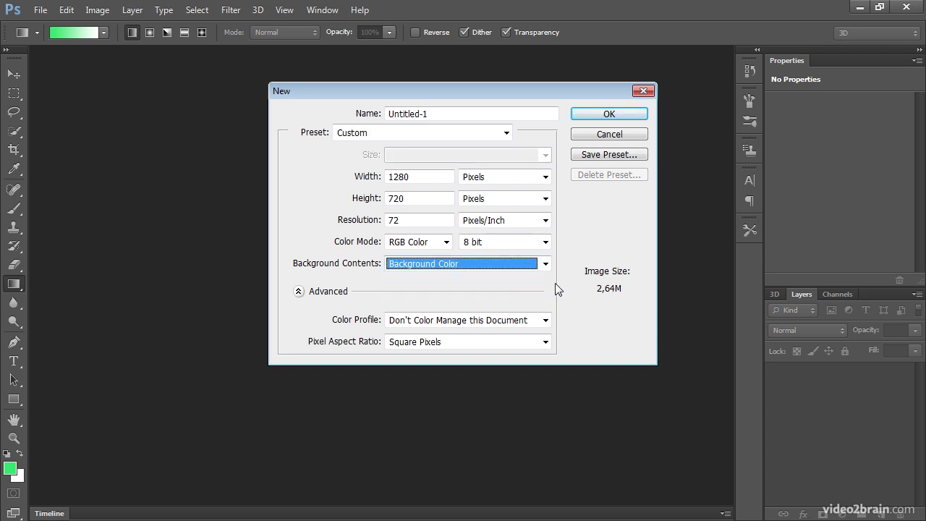
pyautogui.click(545, 264)
pyautogui.click(413, 280)
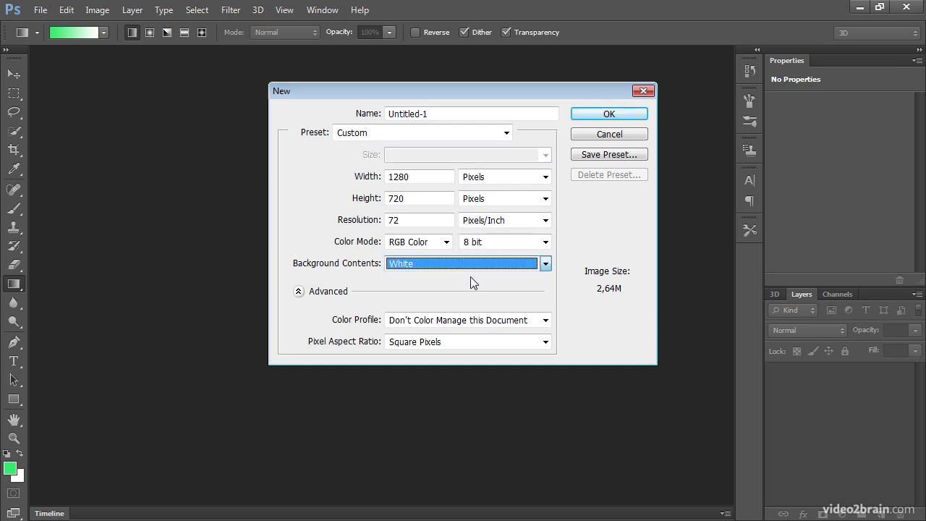
pyautogui.click(545, 265)
pyautogui.click(526, 299)
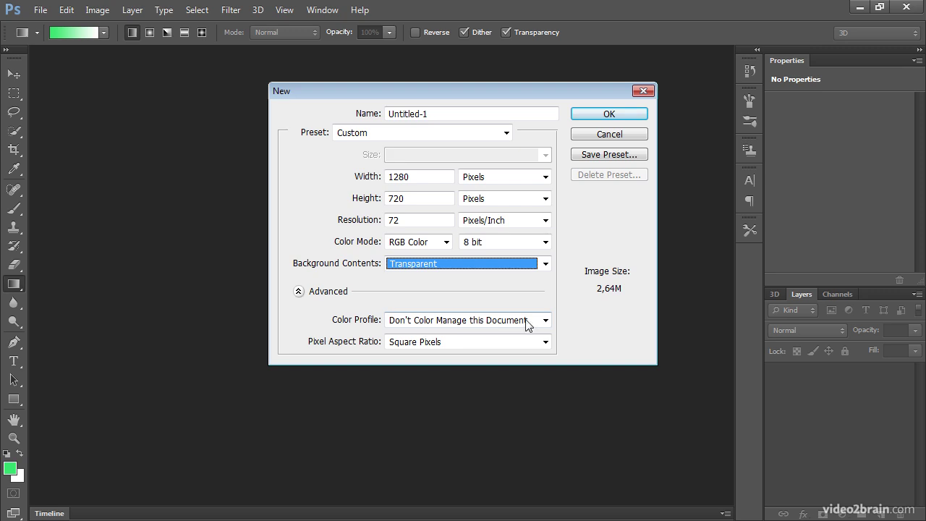
# Step: Set the colour profile to HDTV (Rec. 709) 16-235 and briefly check the View menu
pyautogui.click(544, 321)
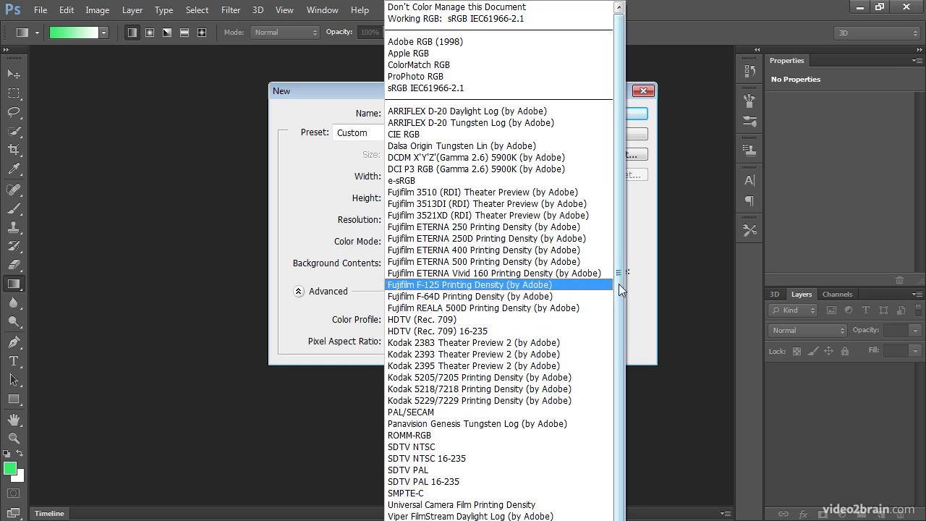
pyautogui.scroll(-1, 619, 283)
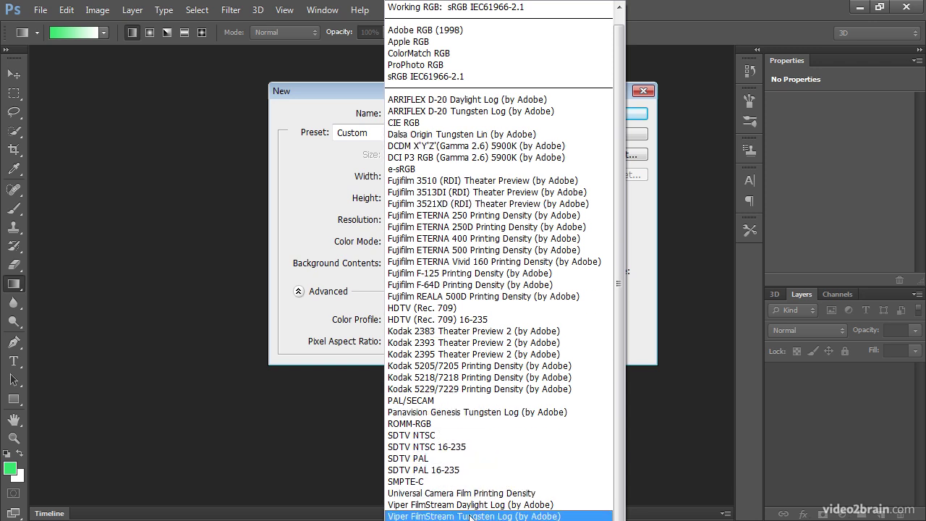
pyautogui.click(479, 329)
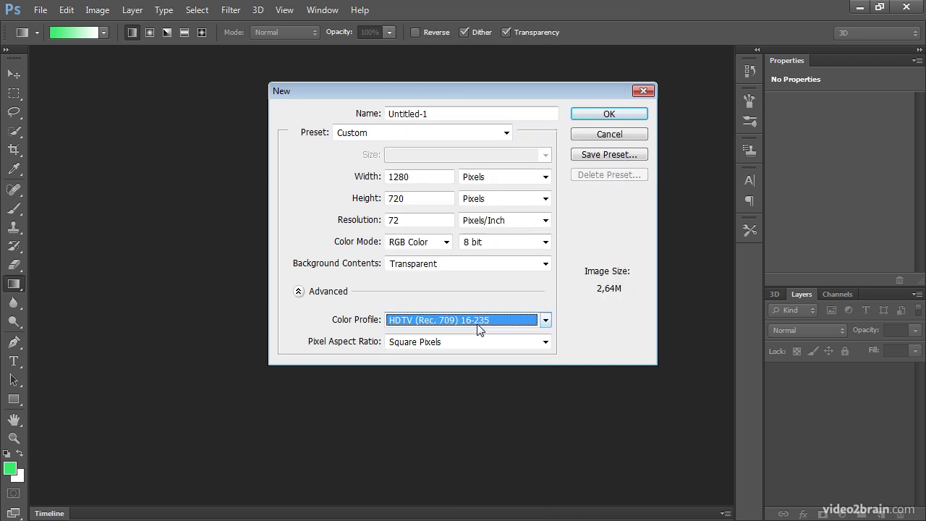
pyautogui.click(283, 11)
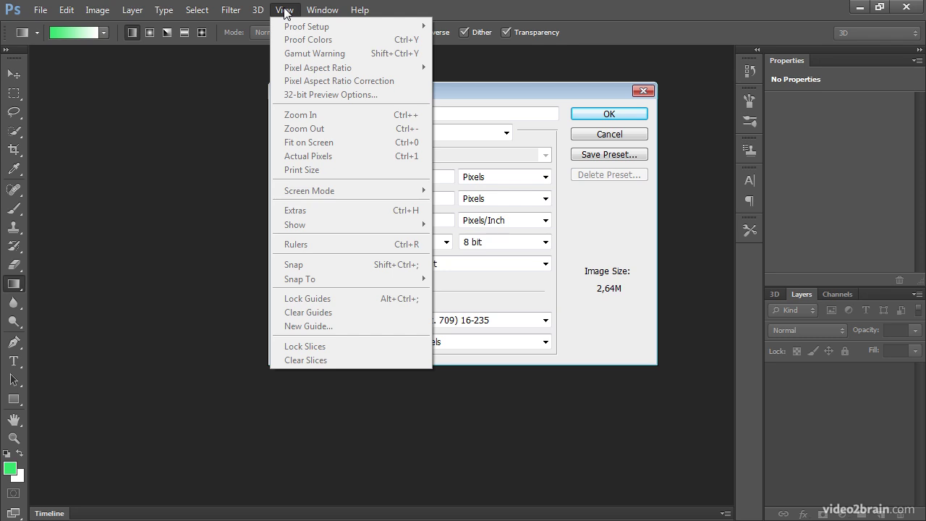
pyautogui.click(283, 9)
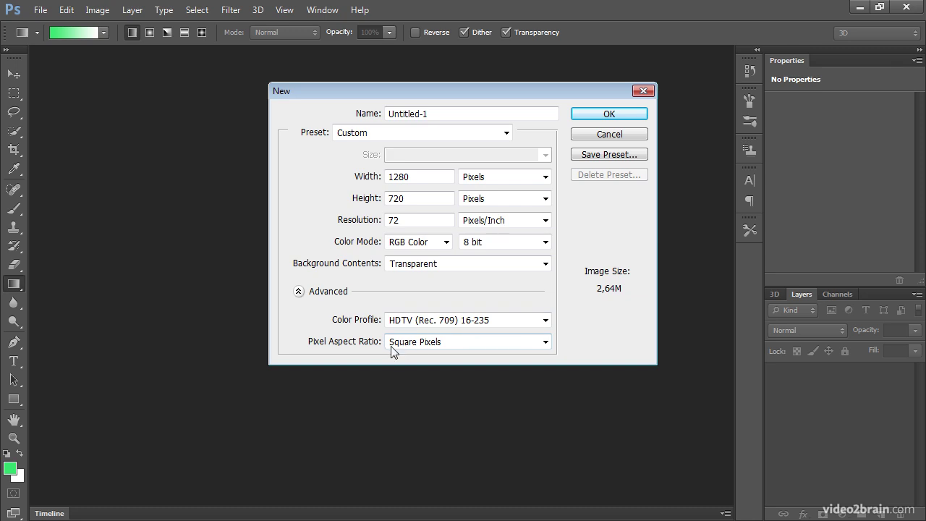
# Step: Keep Square Pixels as the pixel aspect ratio and create the 1280×720 transparent document
pyautogui.click(544, 341)
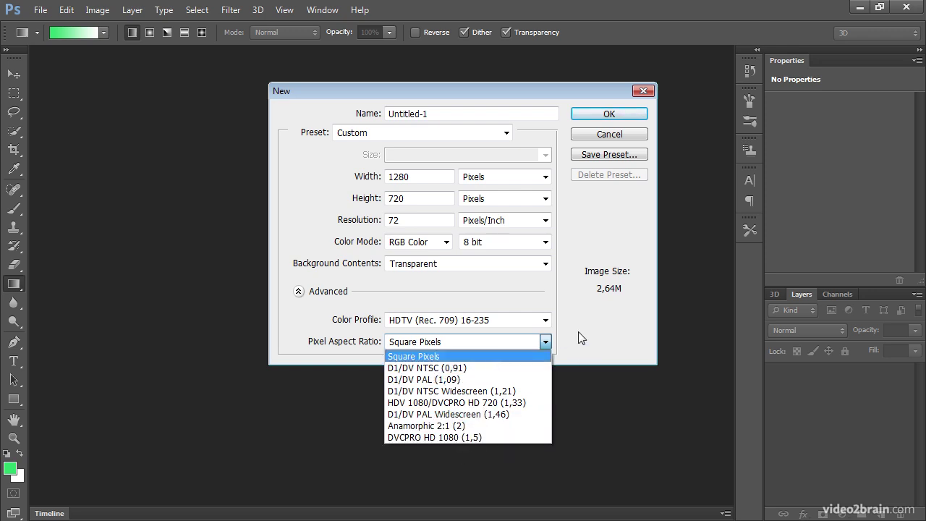
pyautogui.click(582, 338)
pyautogui.click(594, 118)
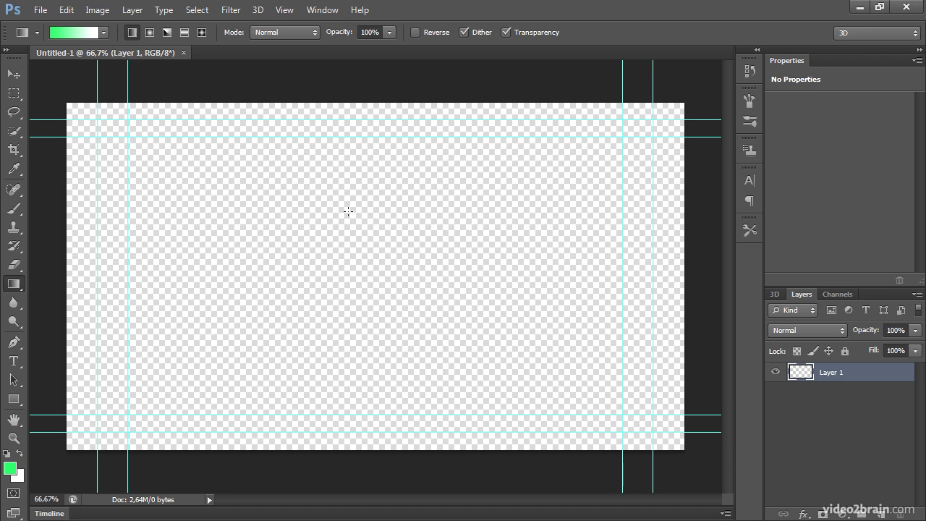
pyautogui.hotkey('ctrl', ';')
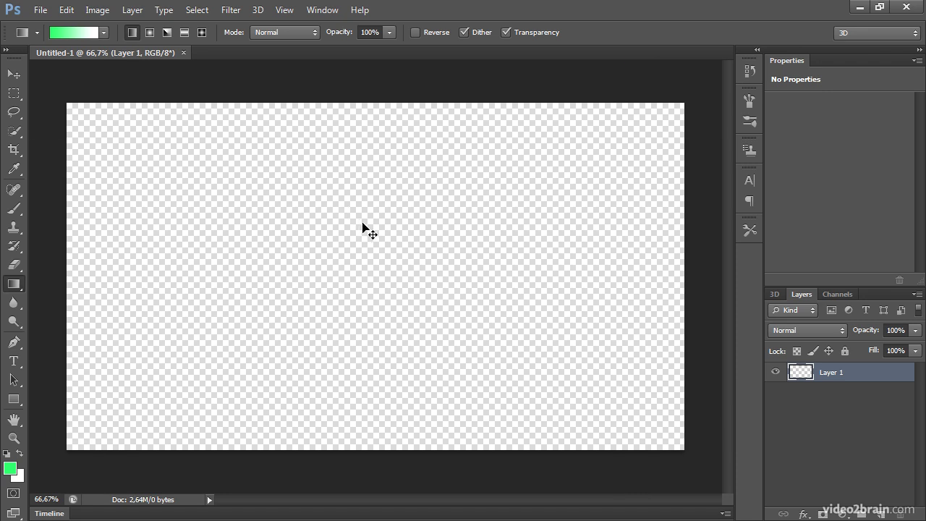
pyautogui.hotkey('ctrl', ';')
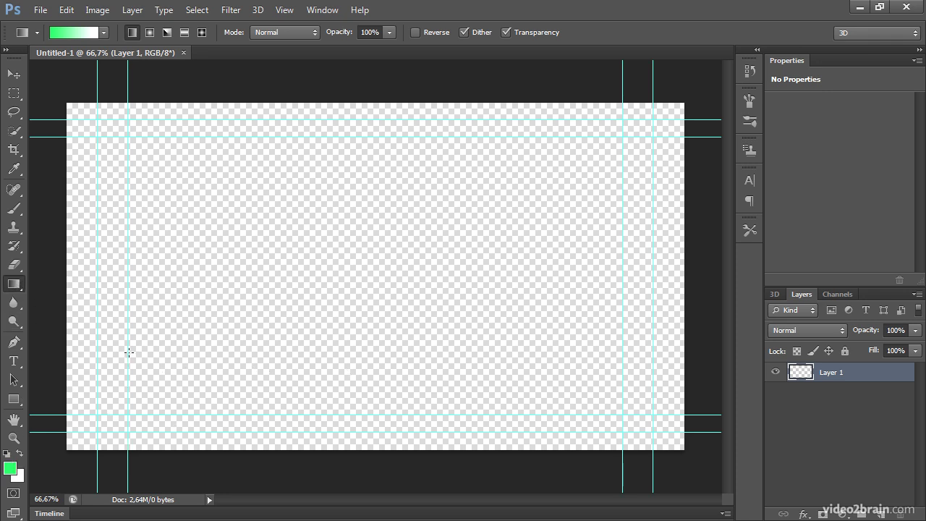
# Step: Select a long strip between the lower guides and fill it with a green-to-white gradient
pyautogui.moveTo(129, 352); pyautogui.dragTo(582, 350)
pyautogui.click(13, 92)
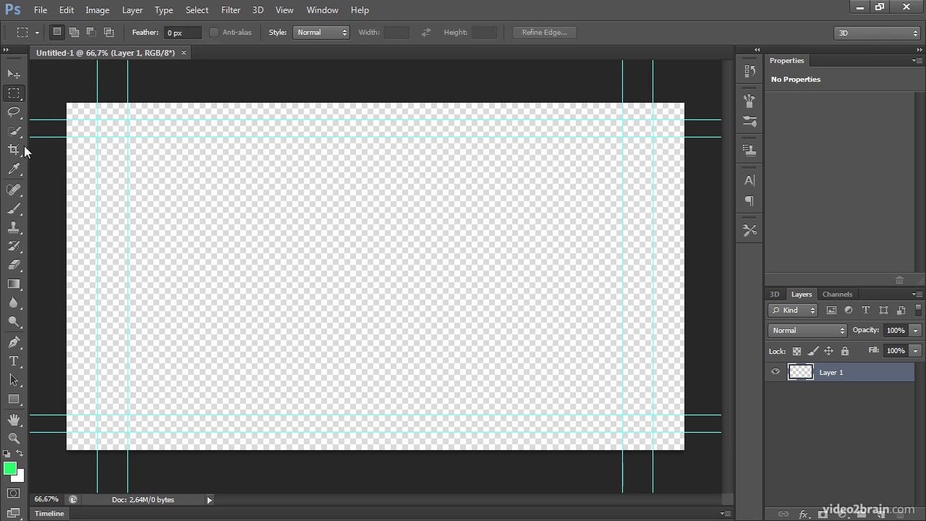
pyautogui.moveTo(97, 353); pyautogui.dragTo(653, 415)
pyautogui.click(14, 283)
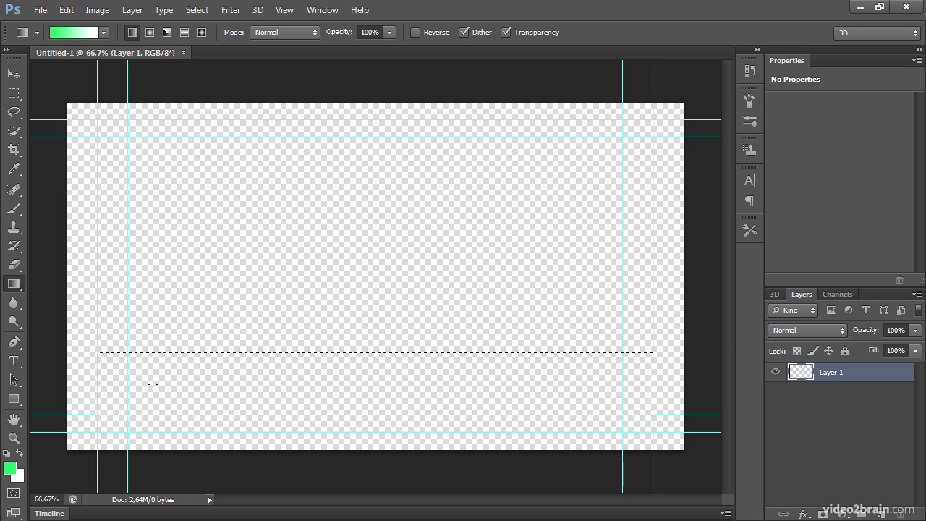
pyautogui.moveTo(153, 384); pyautogui.dragTo(572, 384)
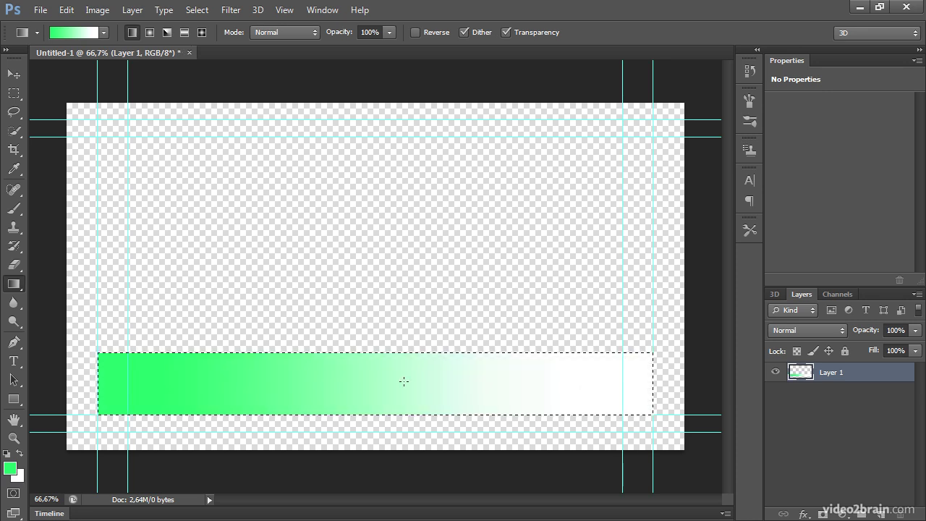
# Step: Type the title 'Race Report' on the gradient bar and enlarge it to 84 pt
pyautogui.click(12, 364)
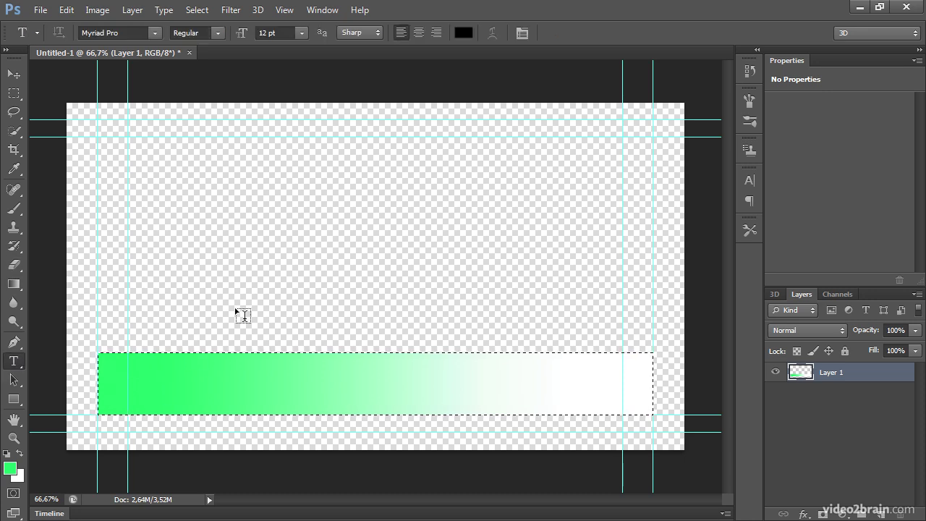
pyautogui.click(141, 374)
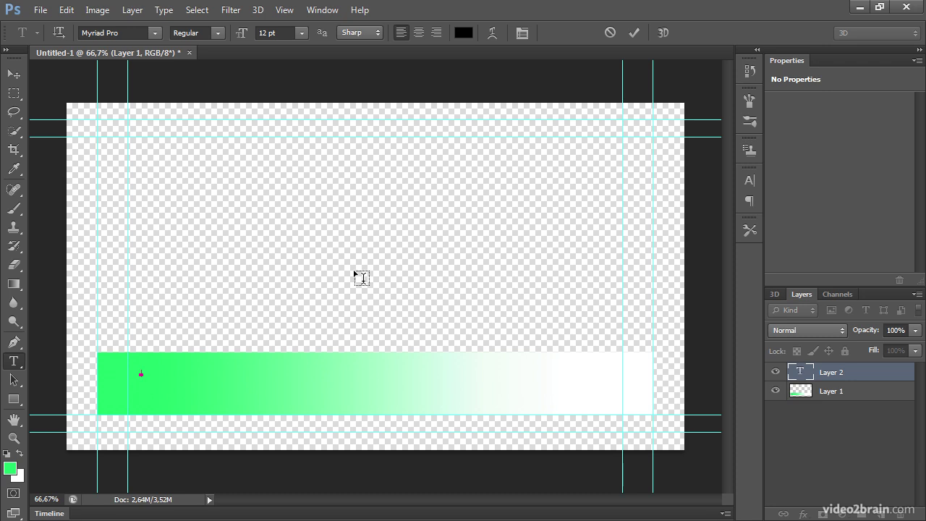
pyautogui.write('Sace Be')
pyautogui.write('port')
pyautogui.hotkey('ctrl', 'a')
pyautogui.moveTo(244, 35); pyautogui.dragTo(295, 41)
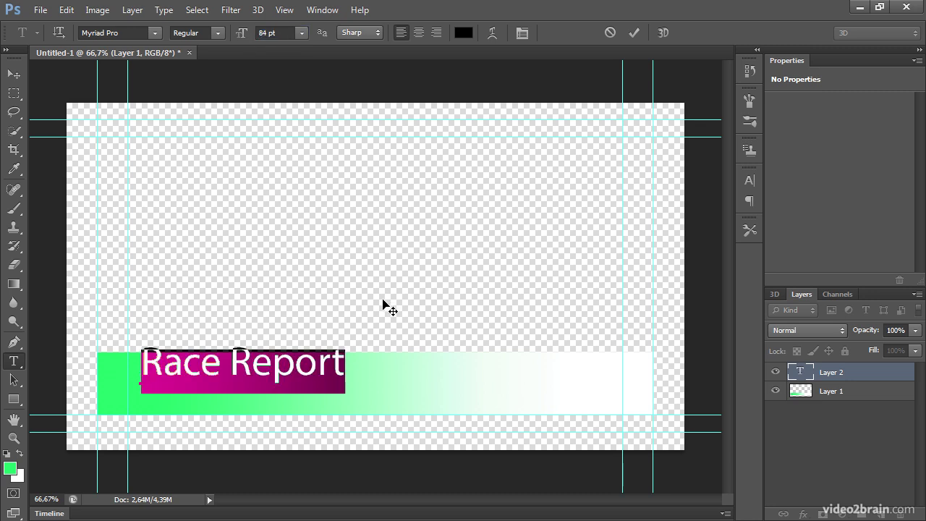
pyautogui.click(311, 389)
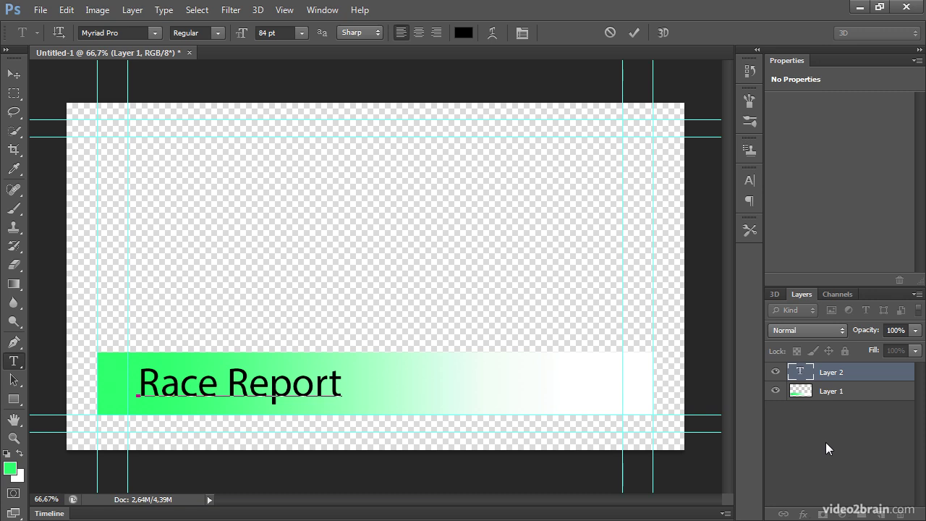
pyautogui.press('Left')
pyautogui.press('Left')
pyautogui.press('Left')
# Step: Commit the Race Report text
pyautogui.click(288, 11)
pyautogui.click(289, 11)
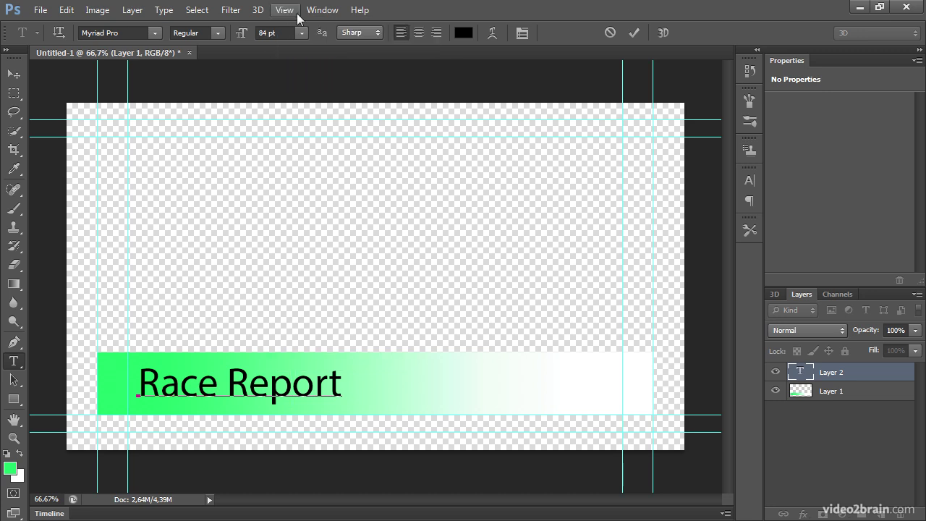
pyautogui.click(634, 32)
# Step: Set a custom proof condition simulating HDTV (Rec. 709) 16-235
pyautogui.click(284, 10)
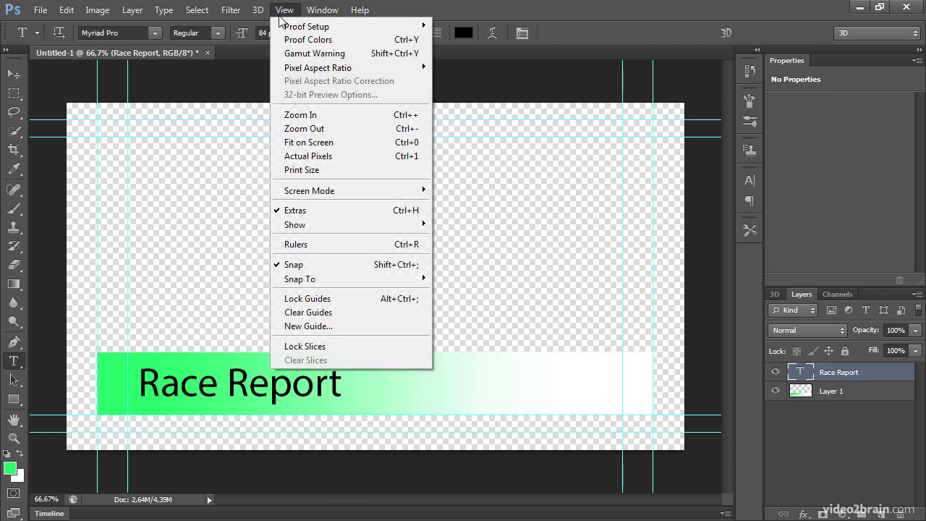
pyautogui.moveTo(420, 31)
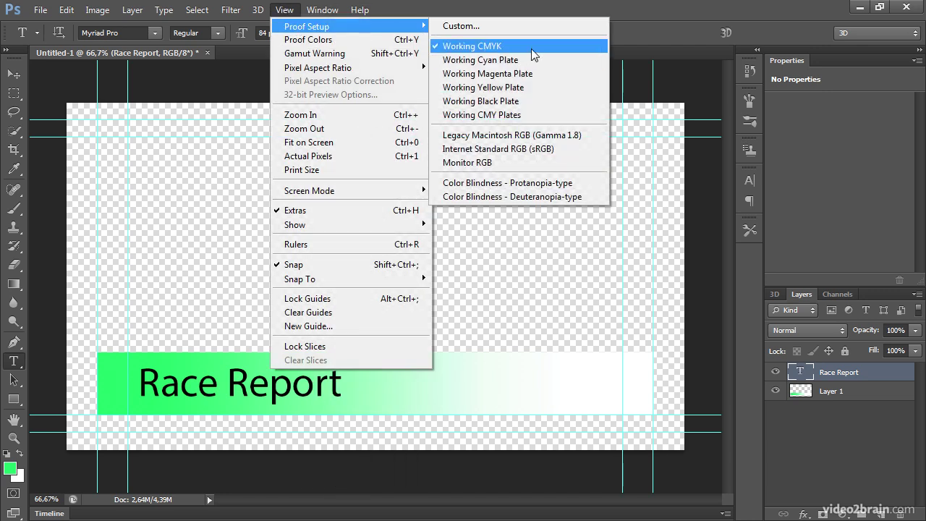
pyautogui.click(493, 26)
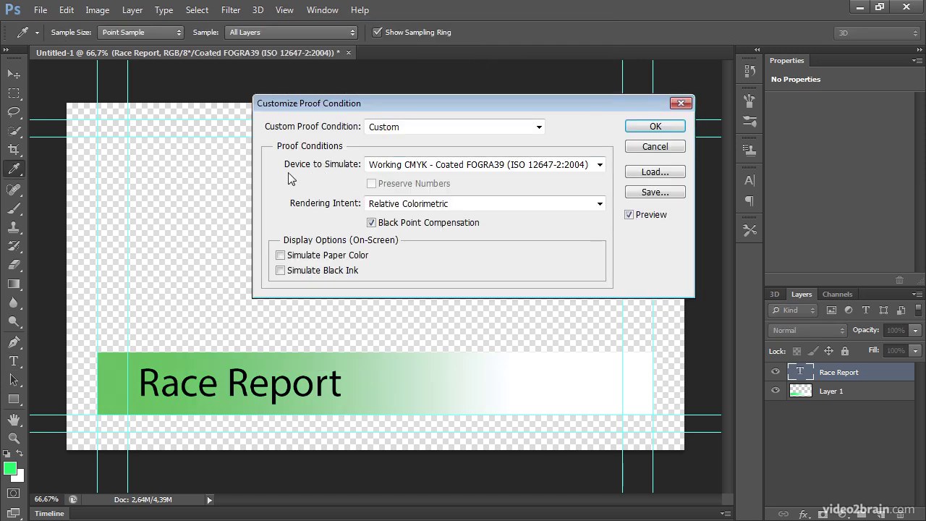
pyautogui.click(579, 166)
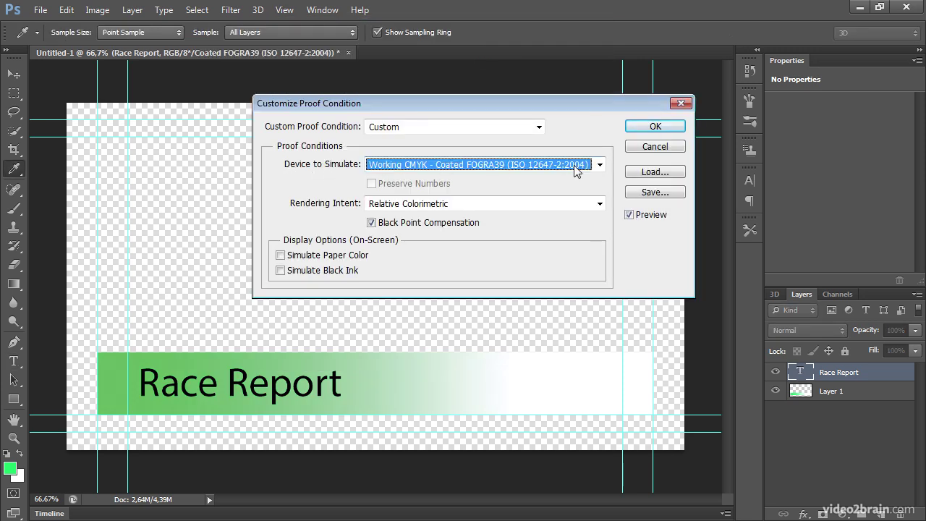
pyautogui.moveTo(601, 174); pyautogui.dragTo(602, 417)
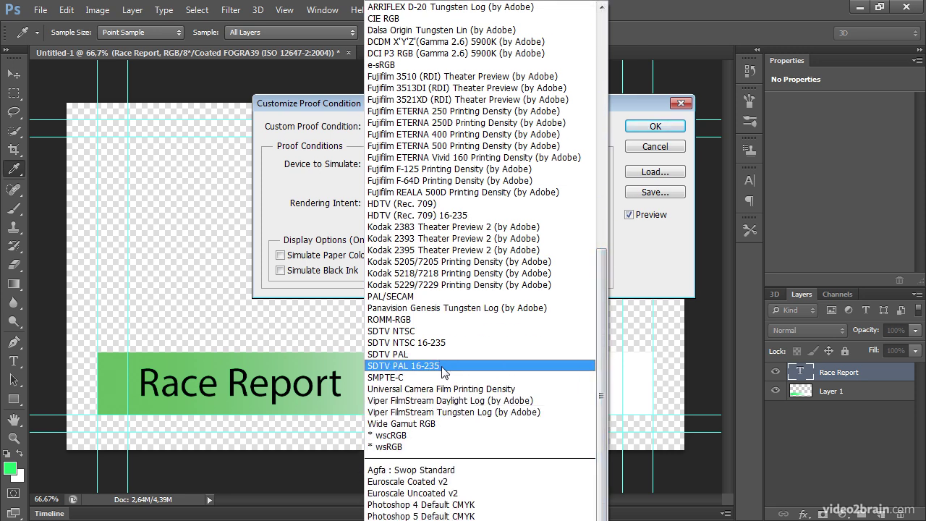
pyautogui.click(515, 222)
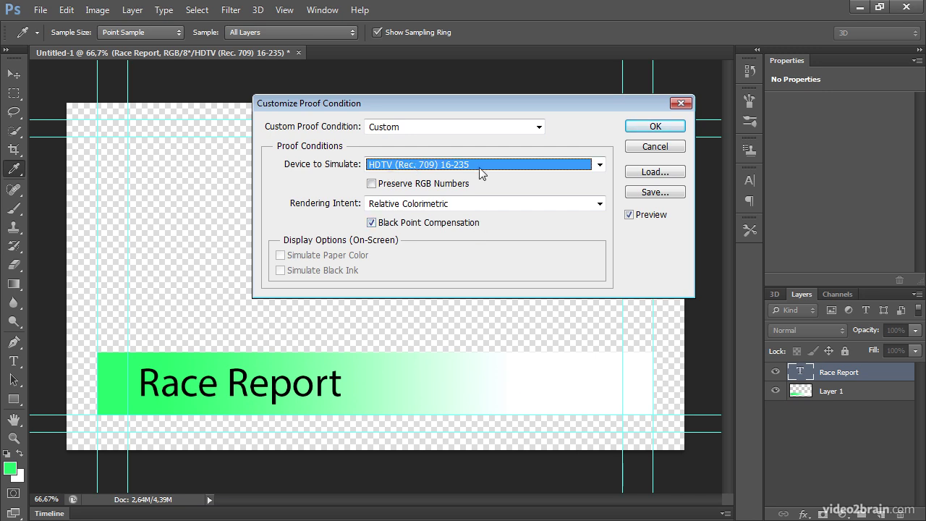
pyautogui.click(635, 129)
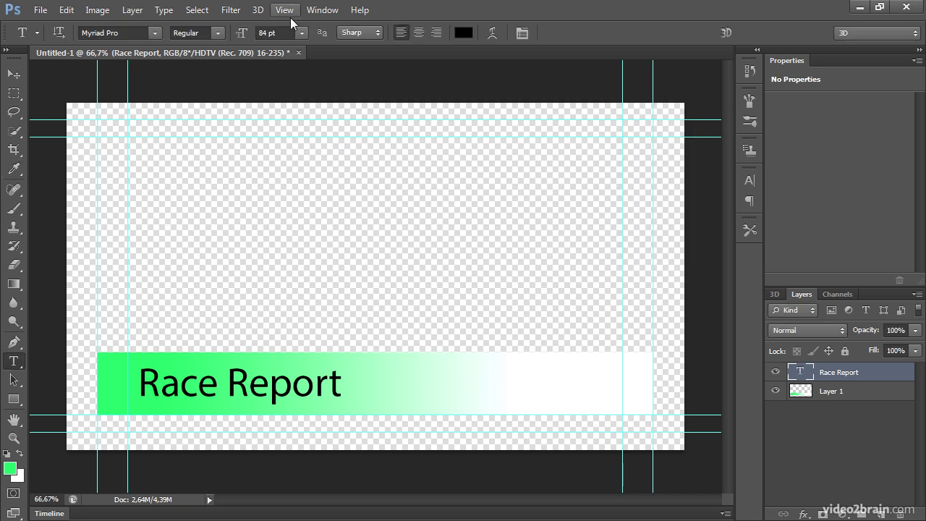
pyautogui.click(284, 10)
pyautogui.click(295, 40)
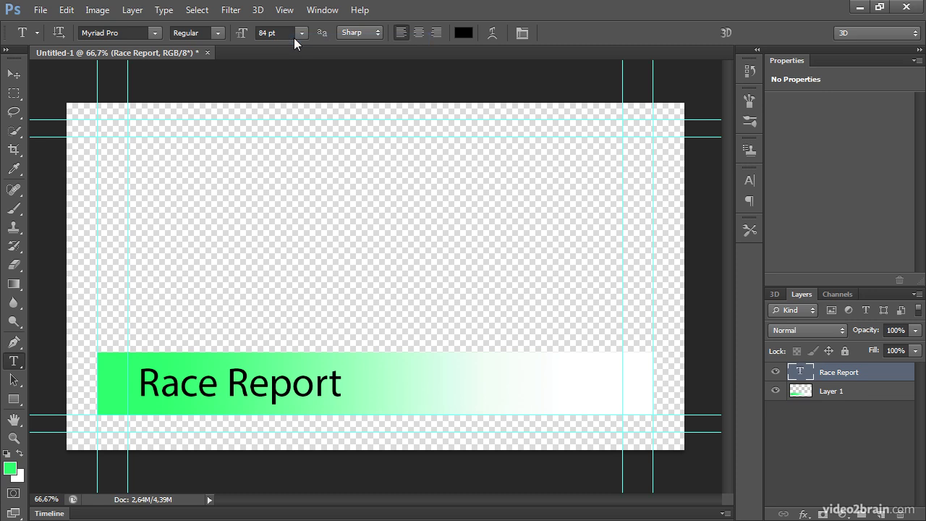
pyautogui.click(284, 10)
pyautogui.click(292, 40)
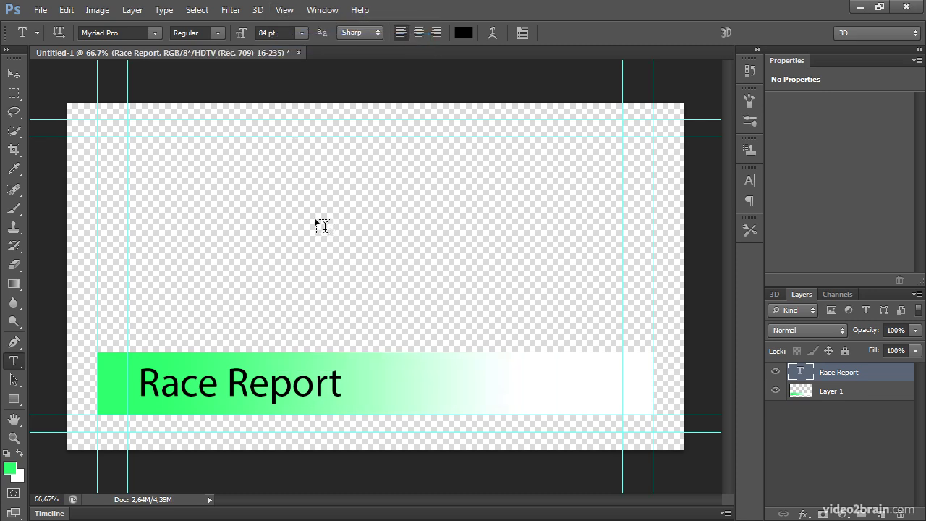
pyautogui.click(286, 11)
pyautogui.moveTo(292, 28)
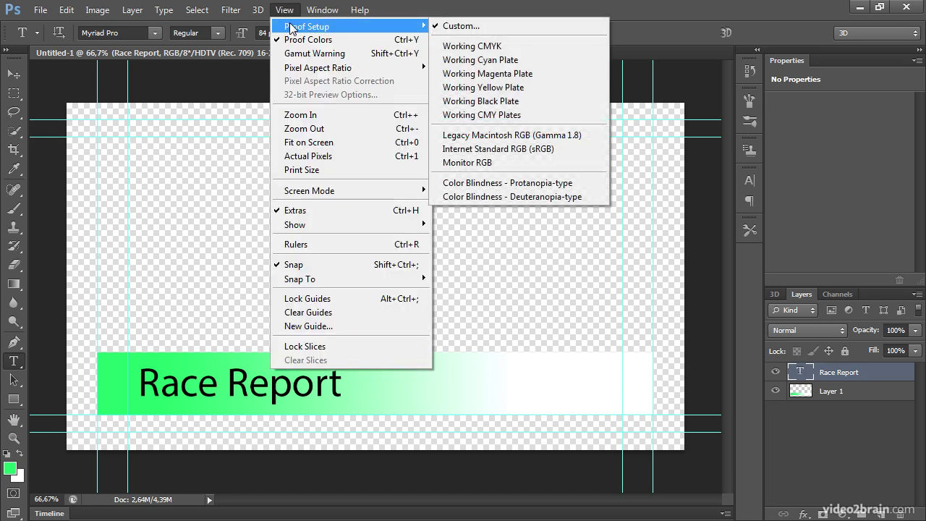
pyautogui.click(282, 10)
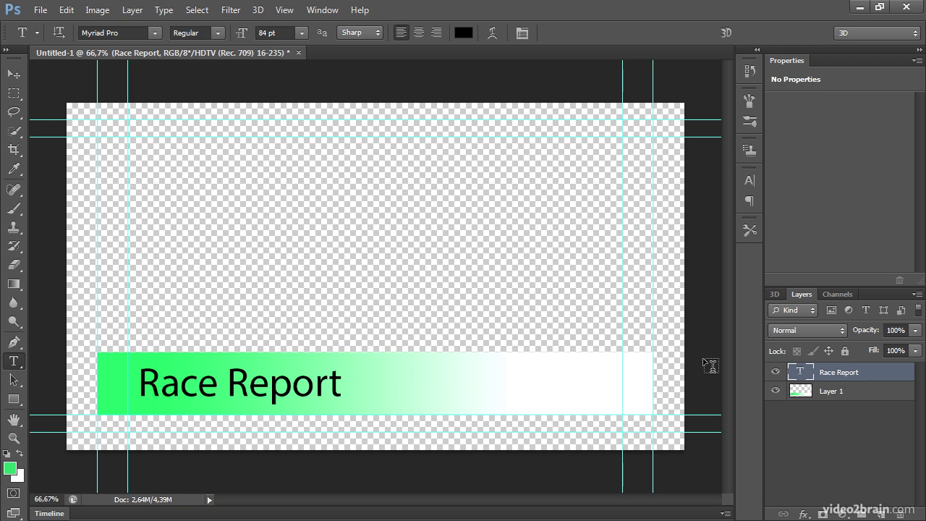
# Step: Add an Outer Glow with 54% spread to the Race Report type layer
pyautogui.click(14, 74)
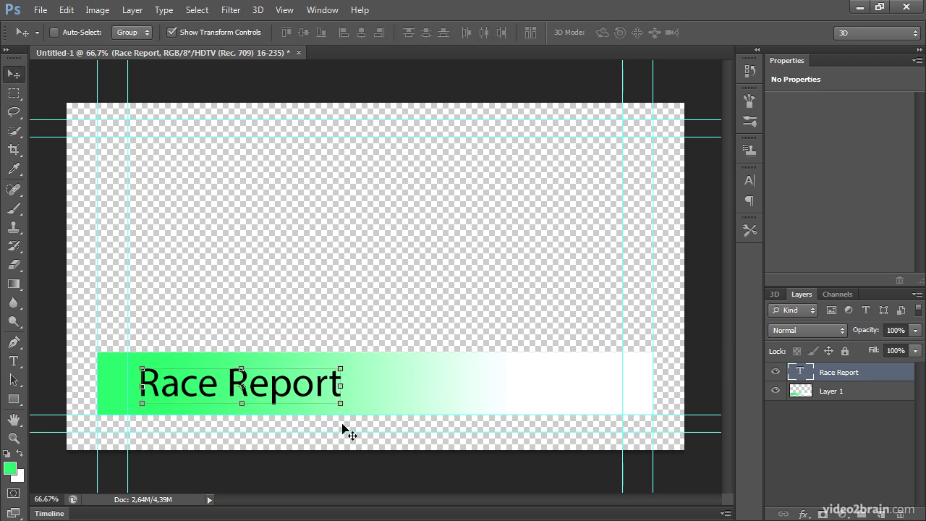
pyautogui.click(811, 515)
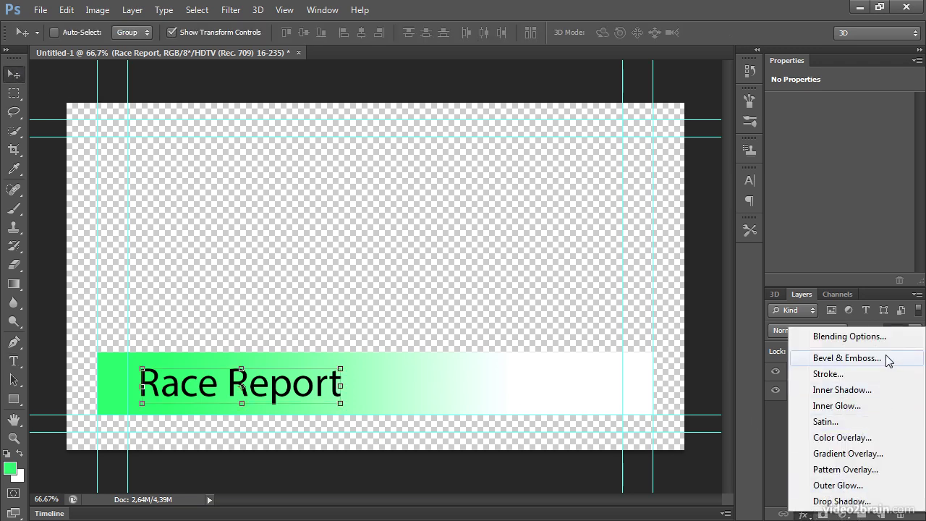
pyautogui.click(838, 485)
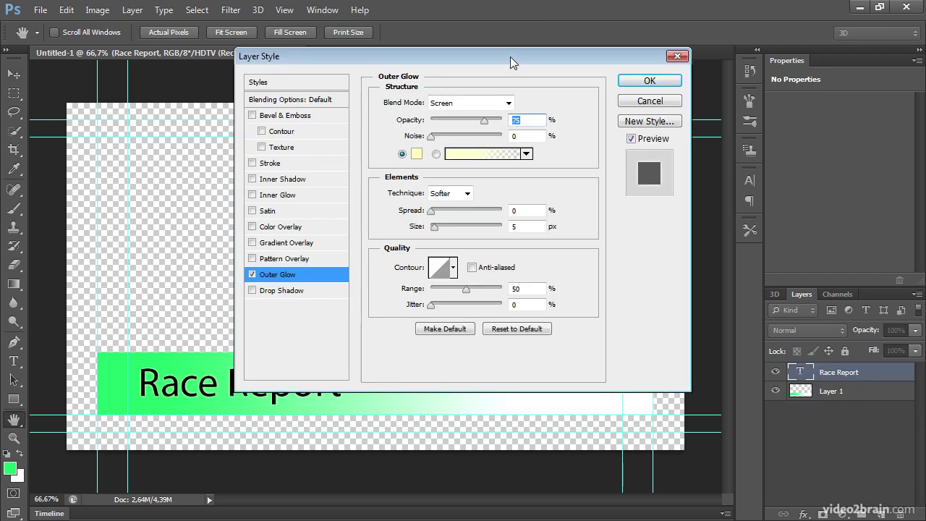
pyautogui.moveTo(513, 56); pyautogui.dragTo(556, 38)
pyautogui.moveTo(474, 191); pyautogui.dragTo(486, 211)
pyautogui.click(678, 64)
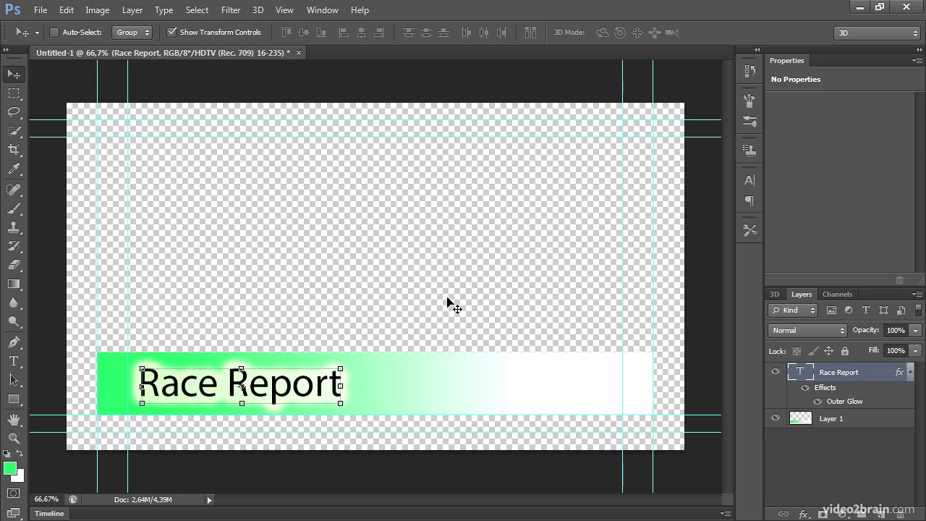
# Step: In Premiere Pro, start a new Photoshop file at 1280x720
pyautogui.hotkey('alt', 'Tab')
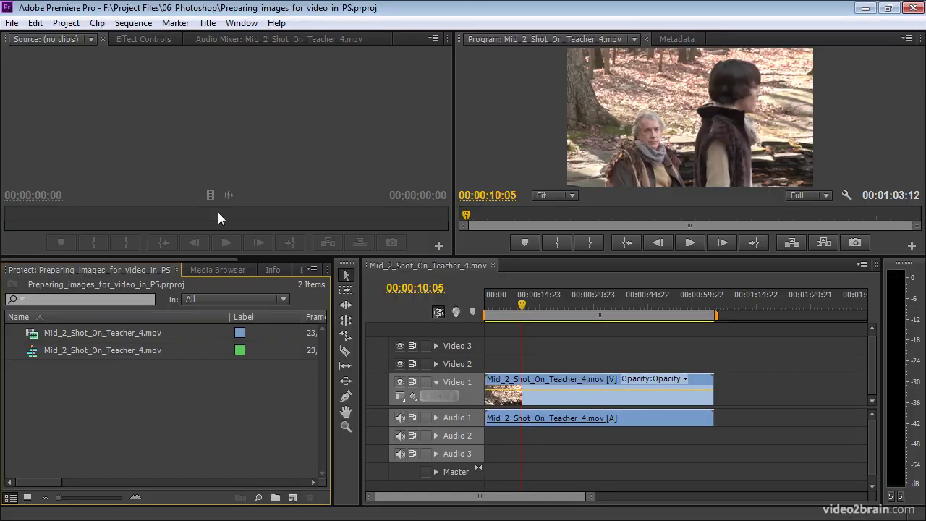
pyautogui.click(11, 22)
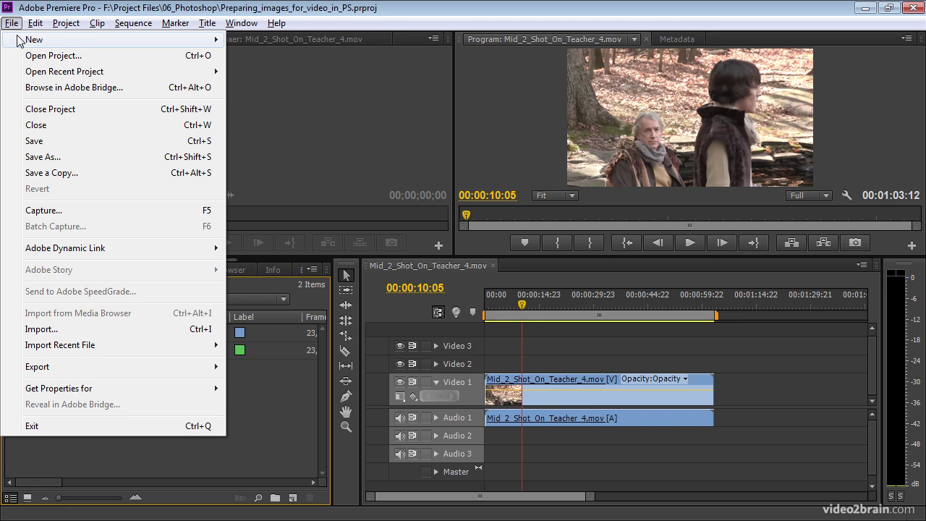
pyautogui.moveTo(20, 41)
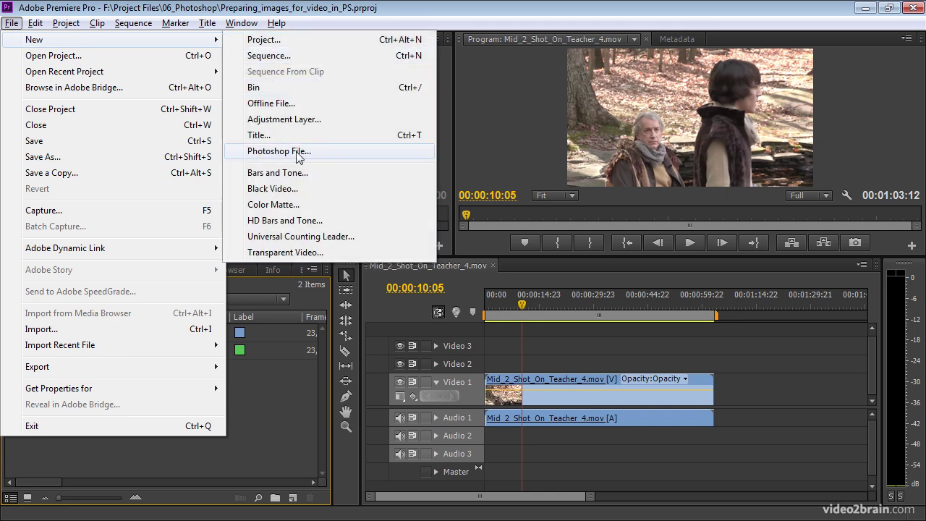
pyautogui.click(341, 150)
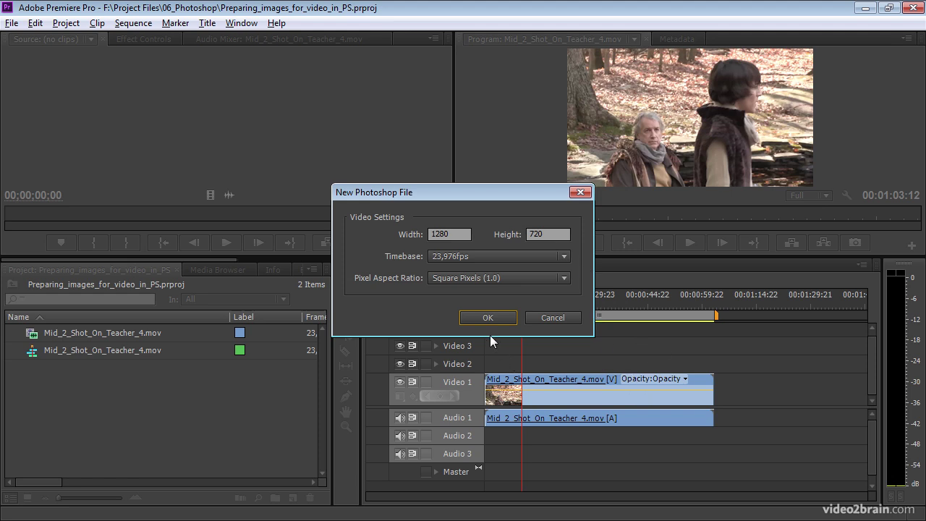
pyautogui.click(483, 318)
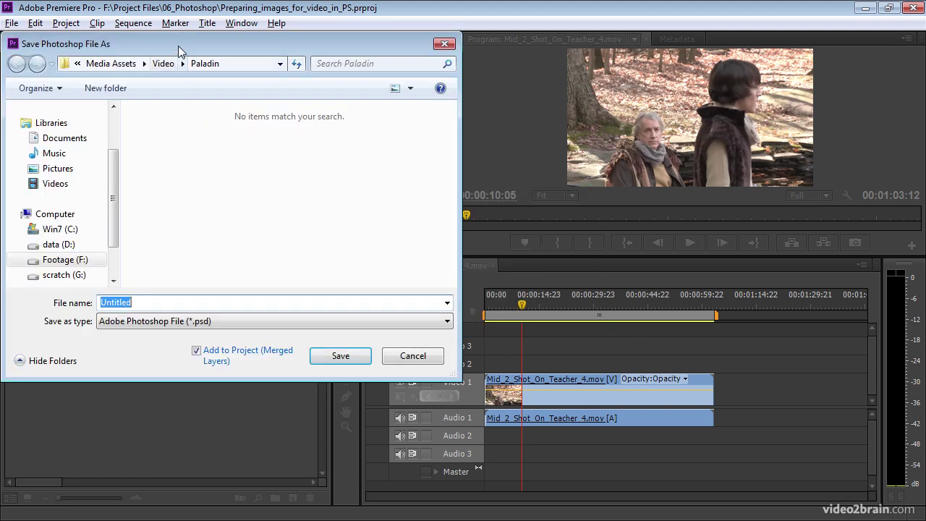
# Step: Save it as 'PS From PR' in Footage > Project Files > Media Assets > Graphics
pyautogui.moveTo(178, 46); pyautogui.dragTo(308, 88)
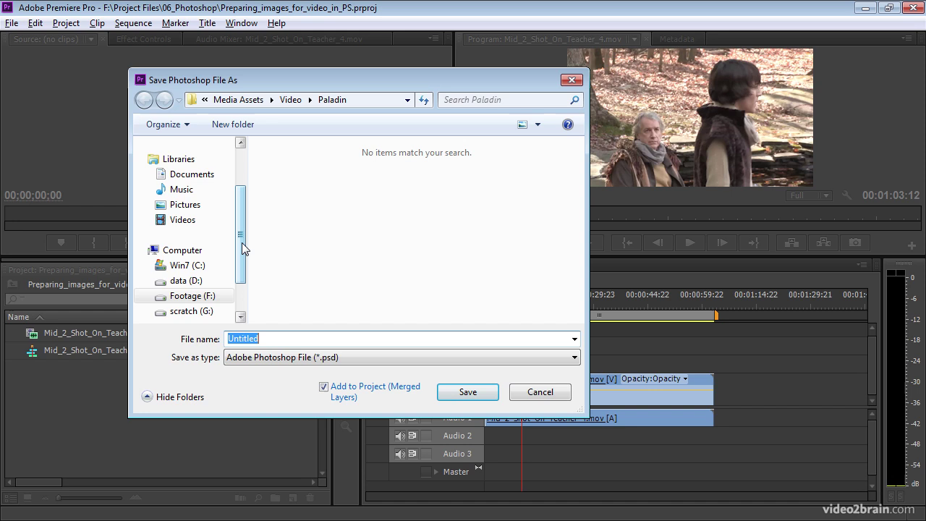
pyautogui.scroll(-1, 241, 243)
pyautogui.click(197, 250)
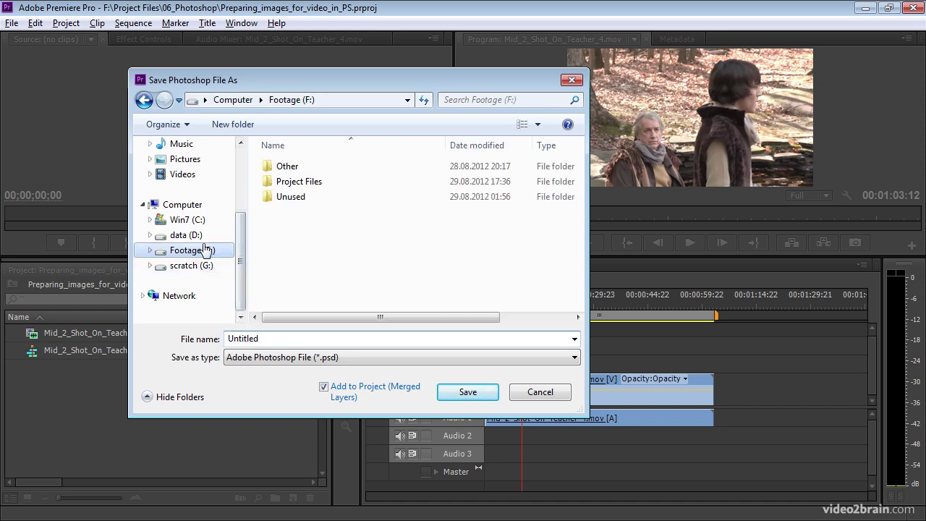
pyautogui.click(281, 182)
pyautogui.doubleClick(280, 183)
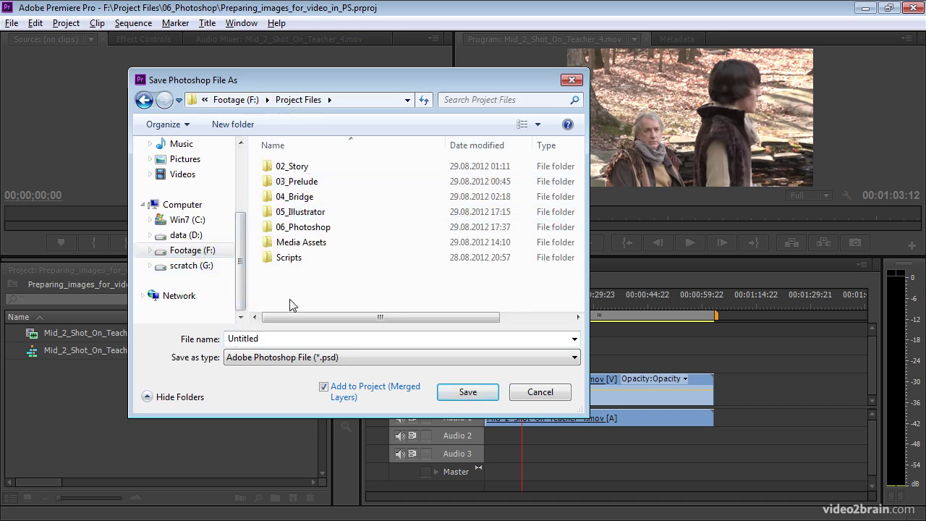
pyautogui.doubleClick(293, 246)
pyautogui.doubleClick(288, 166)
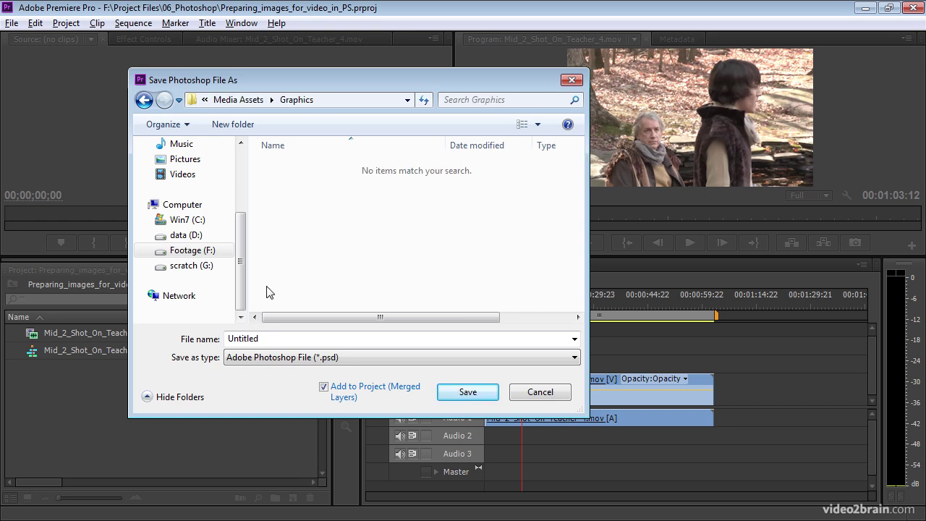
pyautogui.doubleClick(265, 338)
pyautogui.write('PS From PR')
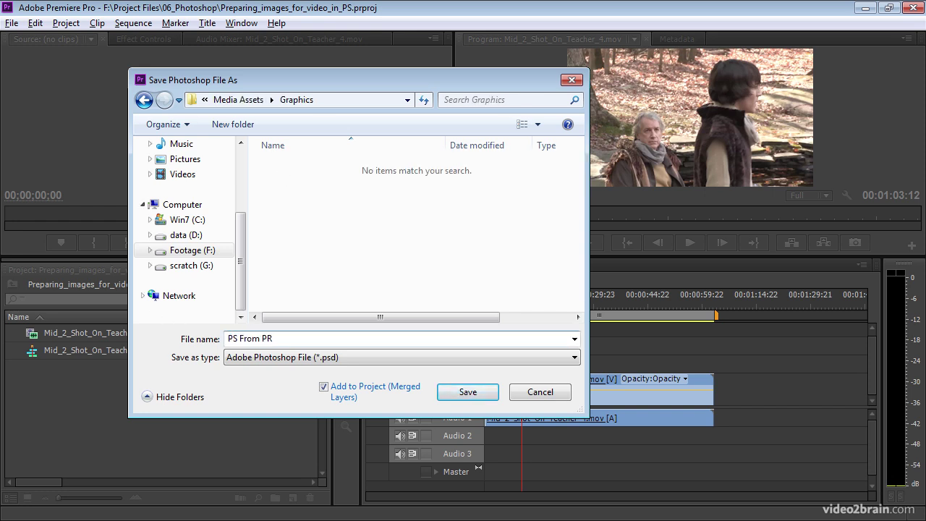
pyautogui.press('Return')
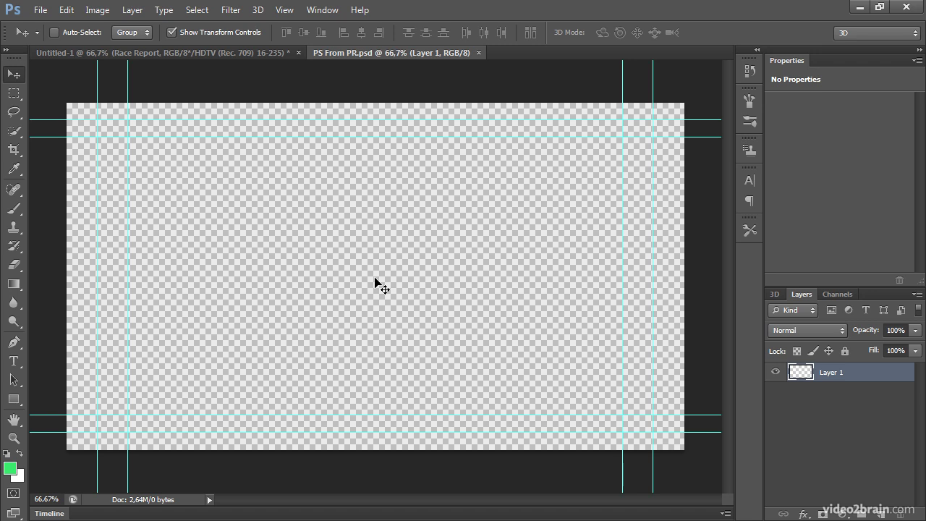
# Step: Return to Premiere Pro, where the project now lists PS From PR.psd
pyautogui.hotkey('alt', 'Tab')
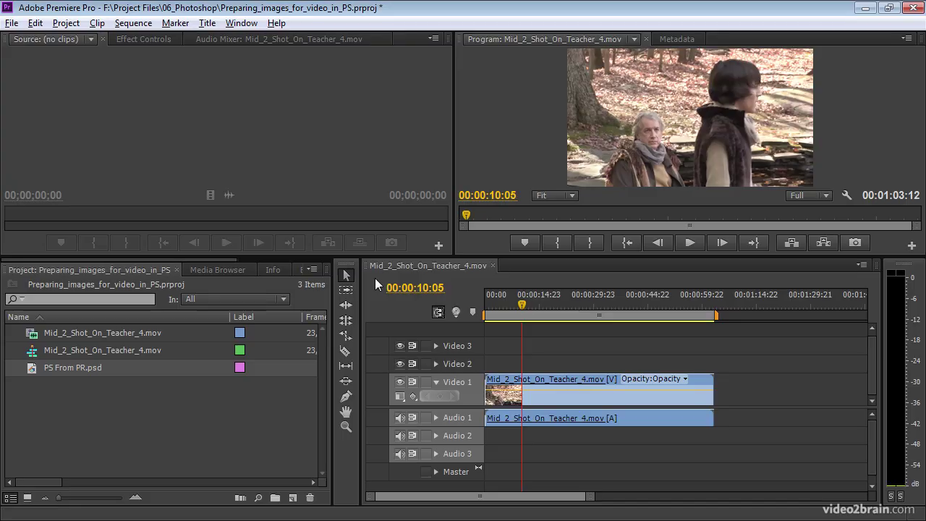
# Step: In After Effects, start a new Adobe Photoshop file
pyautogui.hotkey('alt', 'Tab')
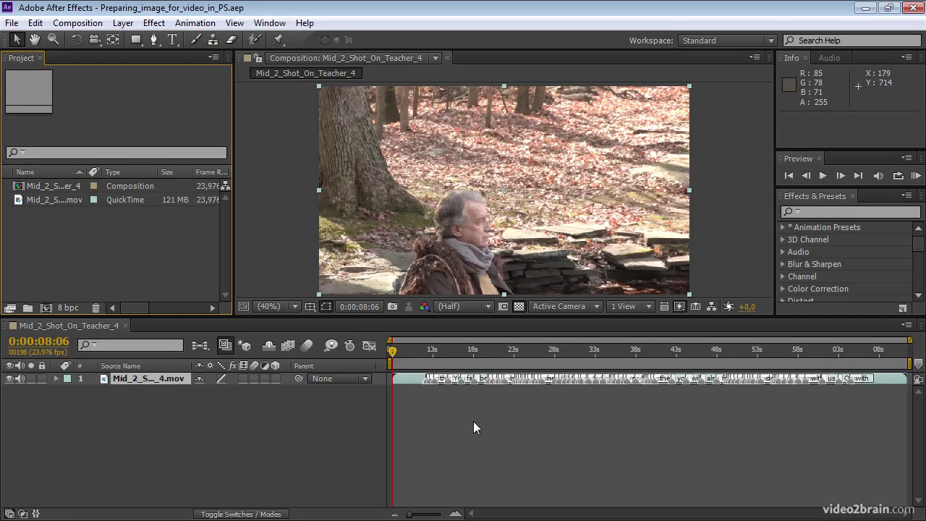
pyautogui.click(12, 22)
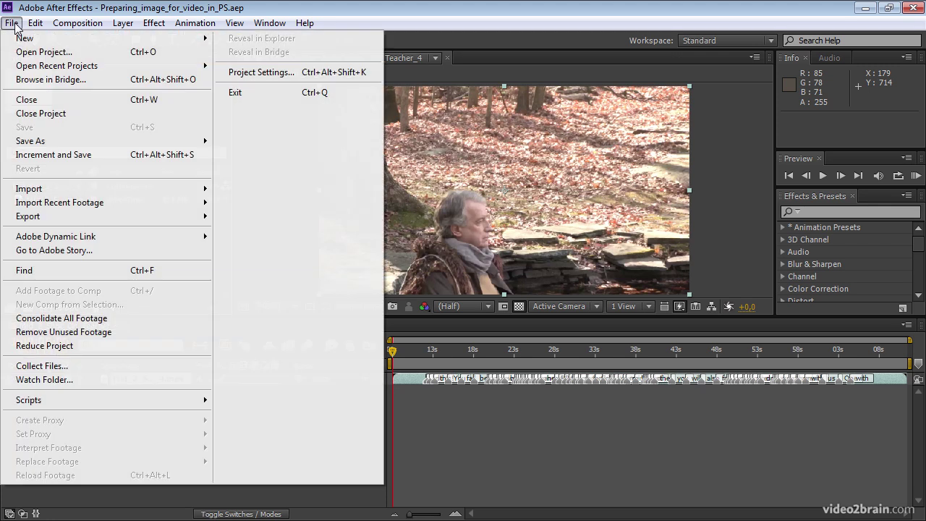
pyautogui.moveTo(24, 38)
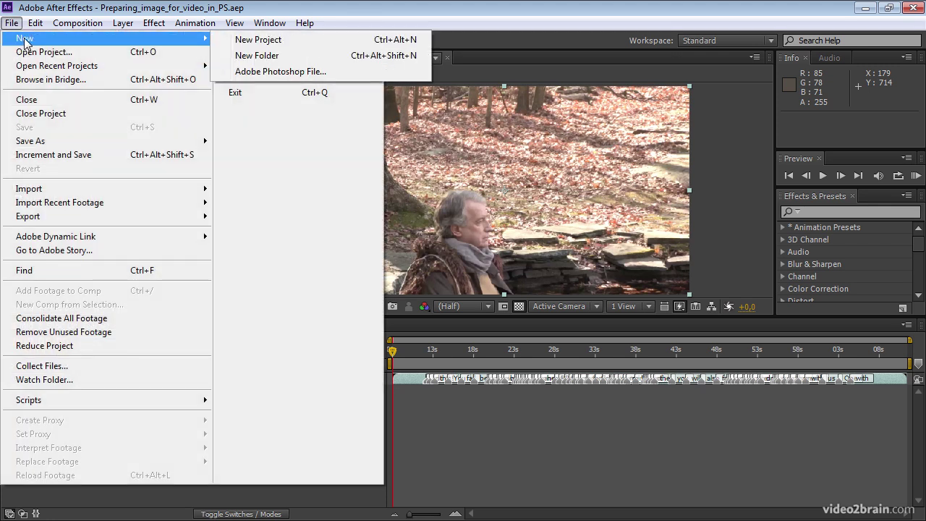
pyautogui.click(328, 70)
pyautogui.click(249, 252)
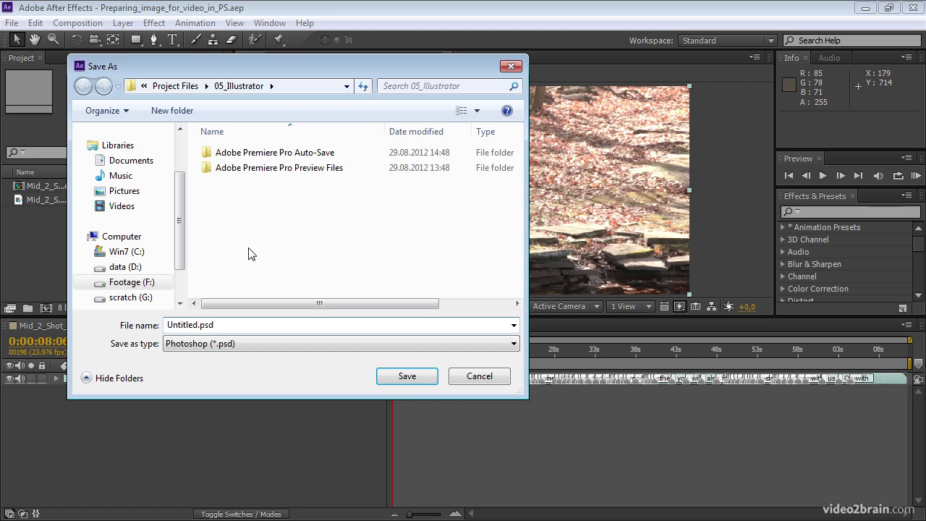
# Step: Save the new file as 'PS from AE' in the Media Assets > Graphics folder
pyautogui.click(175, 86)
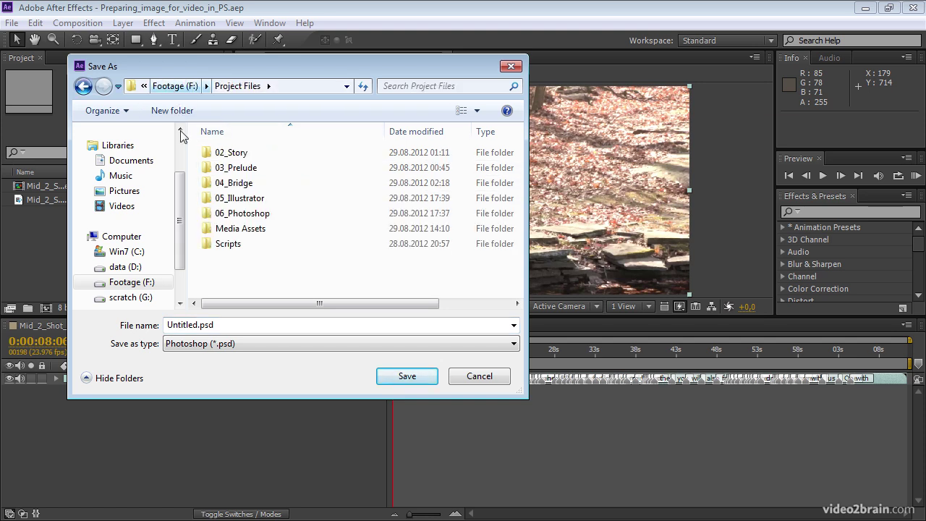
pyautogui.doubleClick(234, 230)
pyautogui.doubleClick(220, 152)
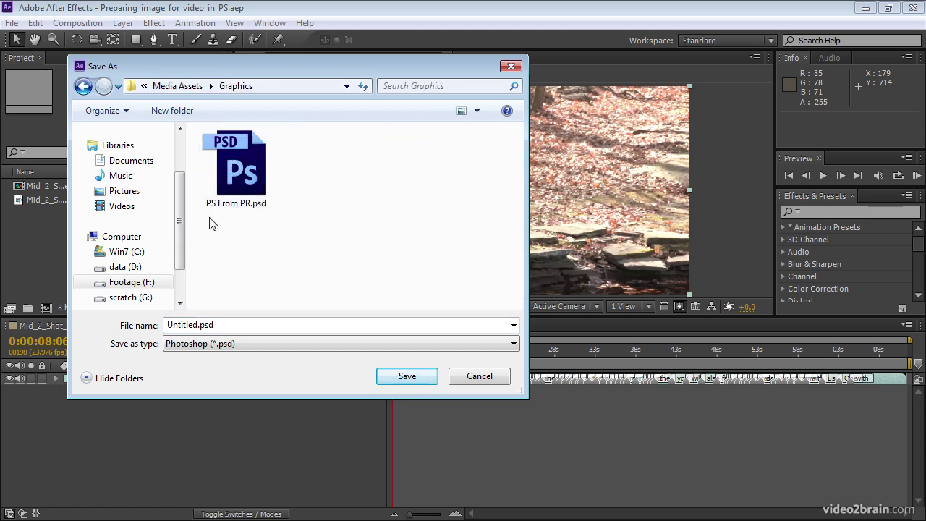
pyautogui.doubleClick(189, 324)
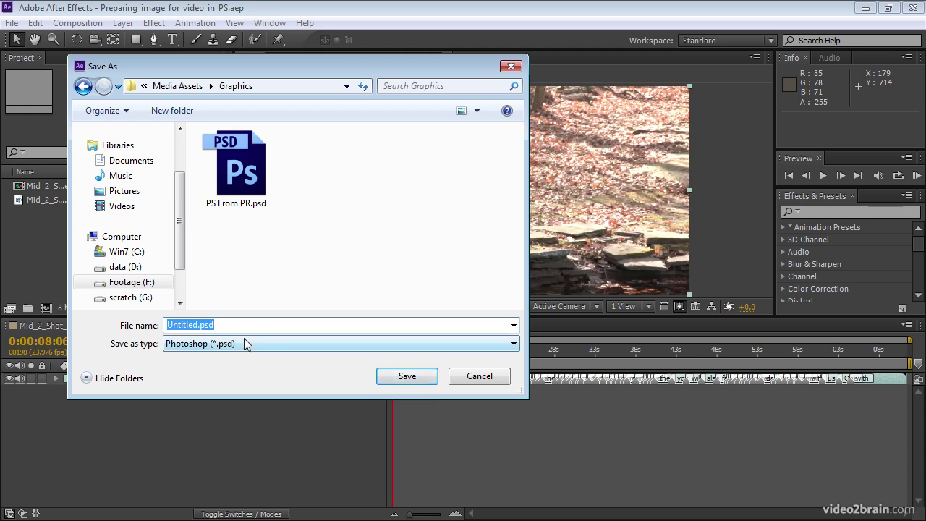
pyautogui.write('PS from ')
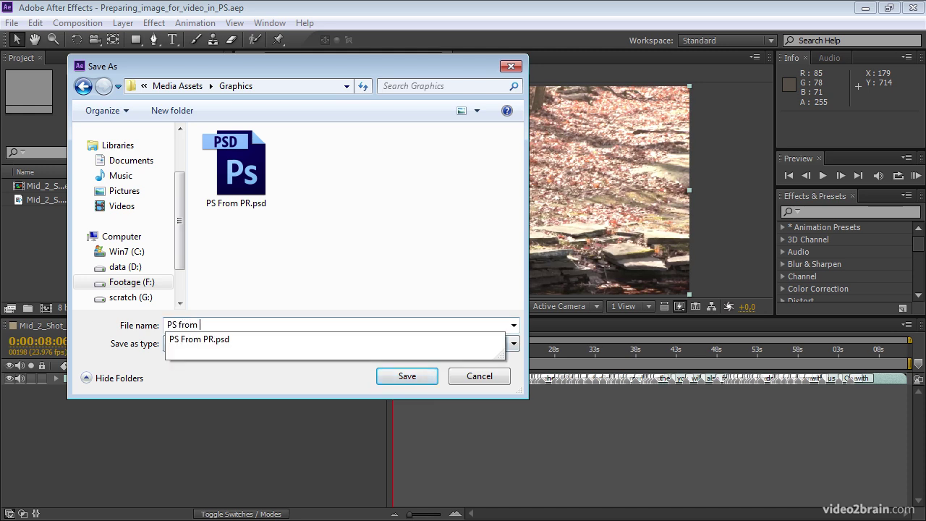
pyautogui.write('AE')
pyautogui.press('Return')
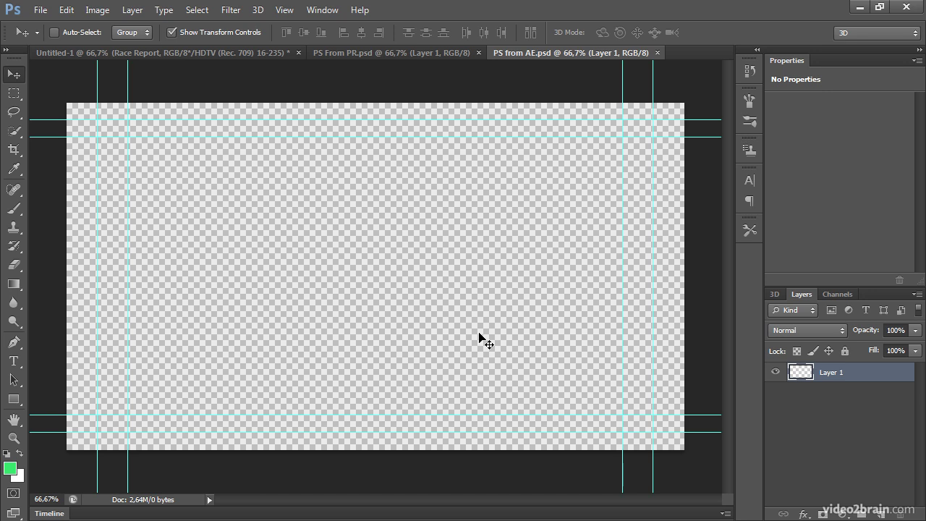
pyautogui.click(41, 10)
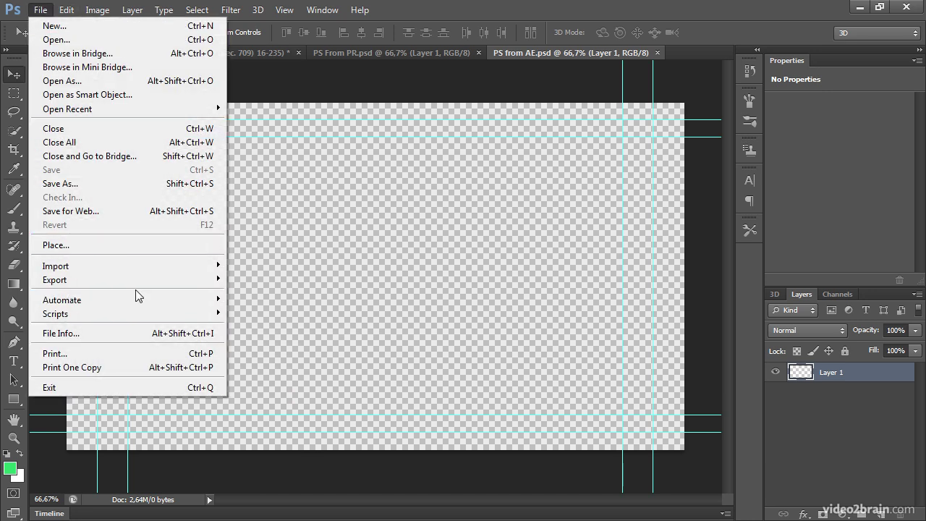
pyautogui.moveTo(151, 278)
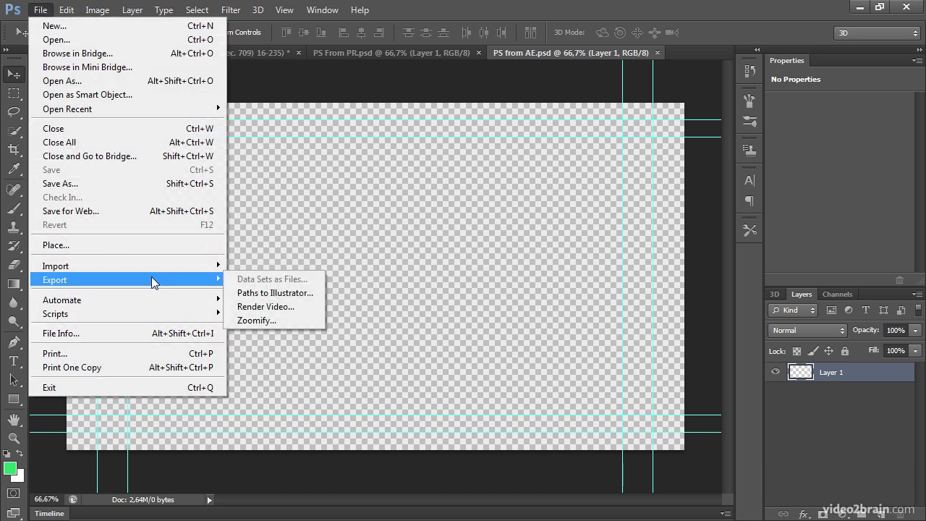
pyautogui.click(296, 310)
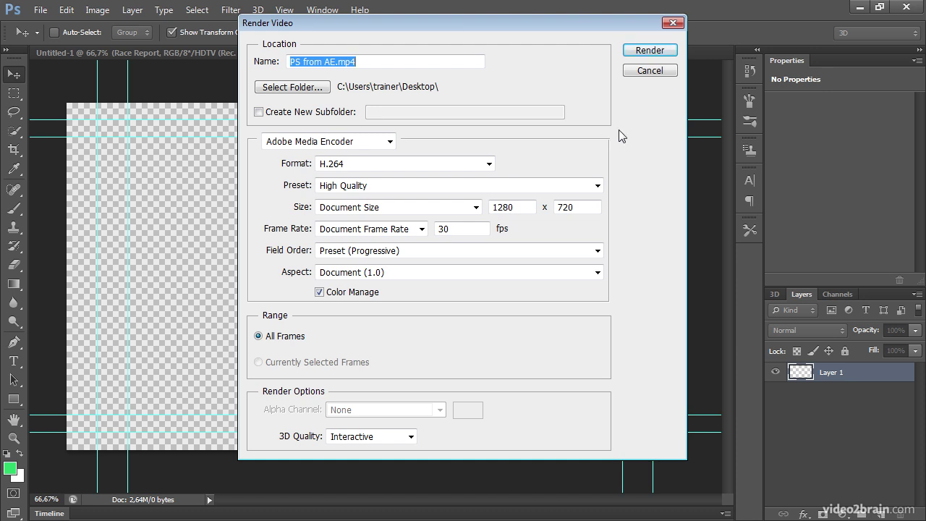
pyautogui.click(649, 70)
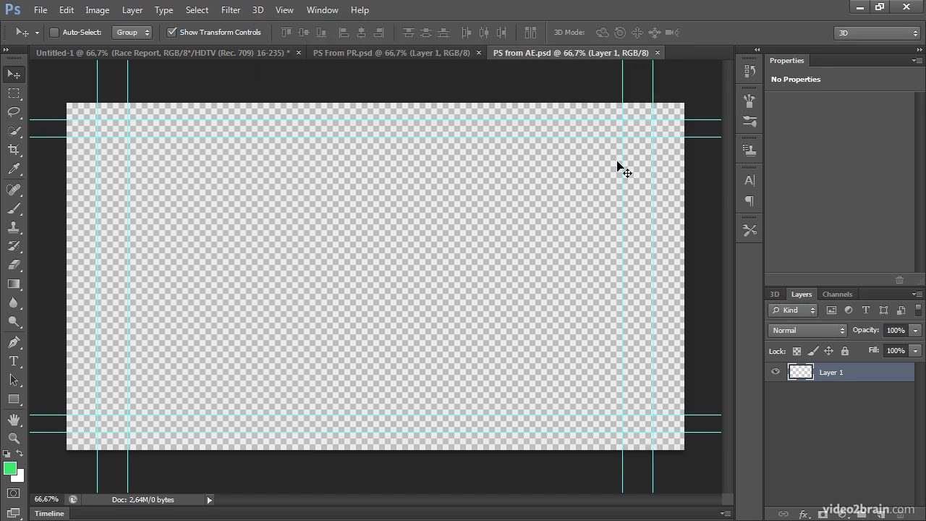